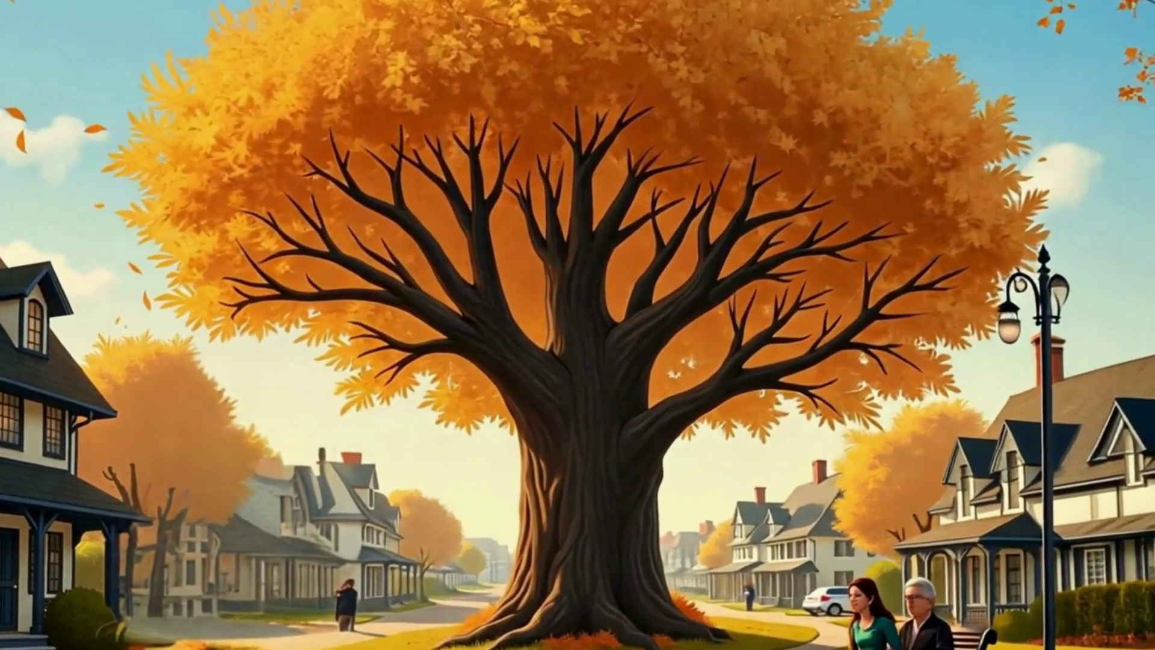
Ask ChatGPT to provide a beautiful story for an animated story on the title "the last leaf".
type("H")
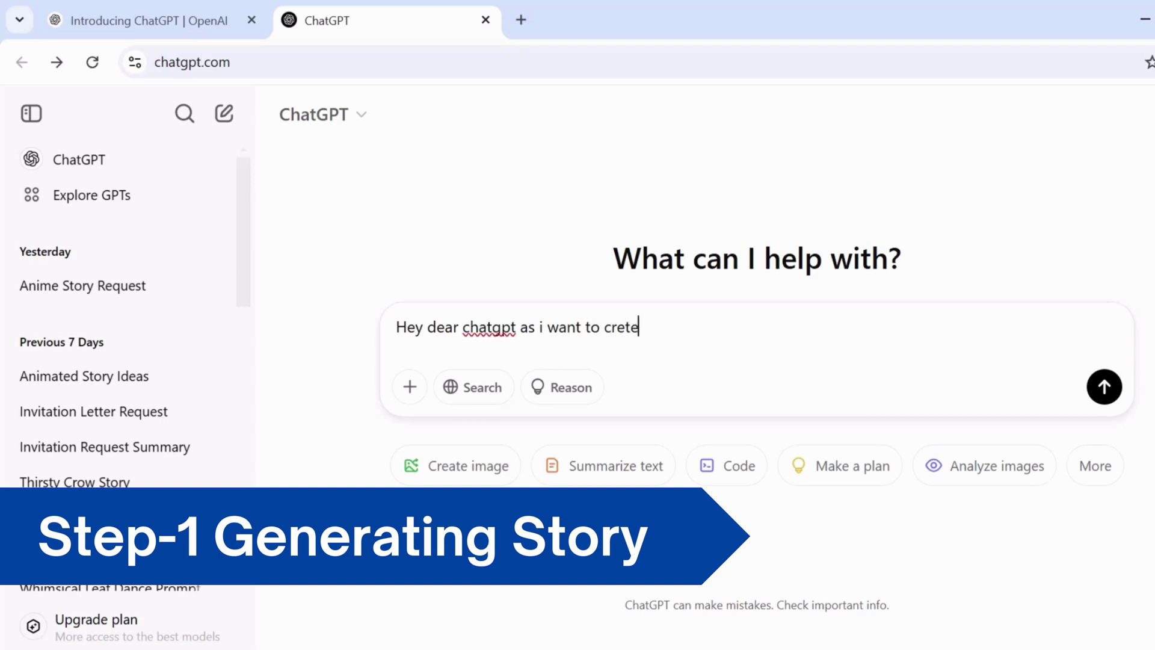
left_click(626, 326)
type("a")
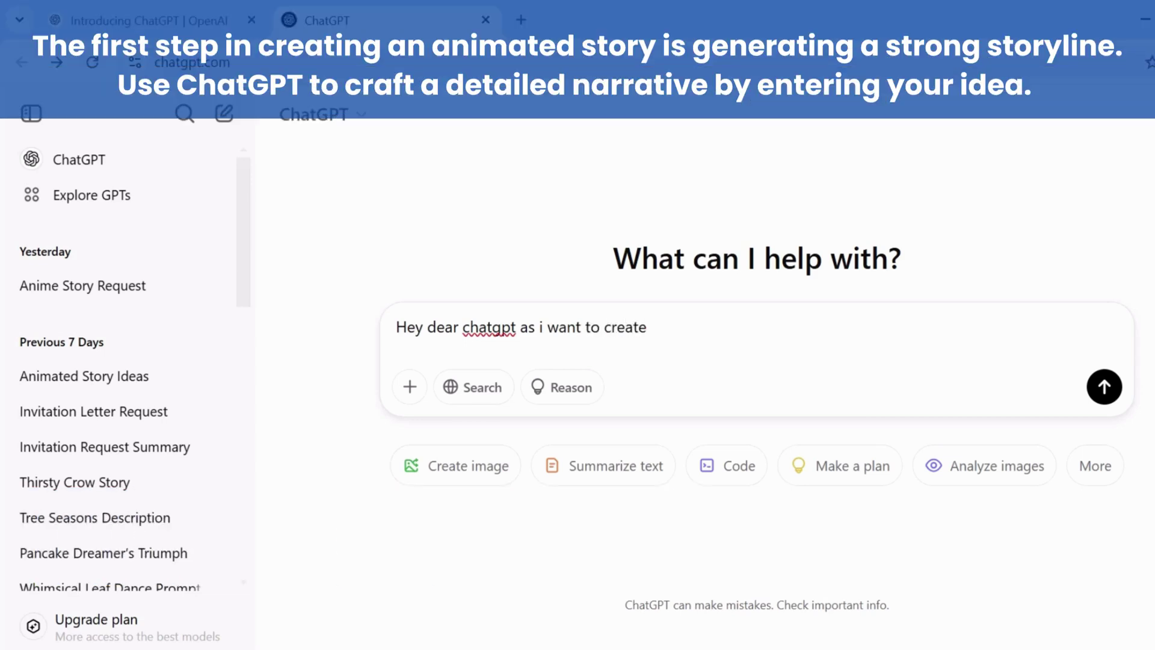
left_click(647, 326)
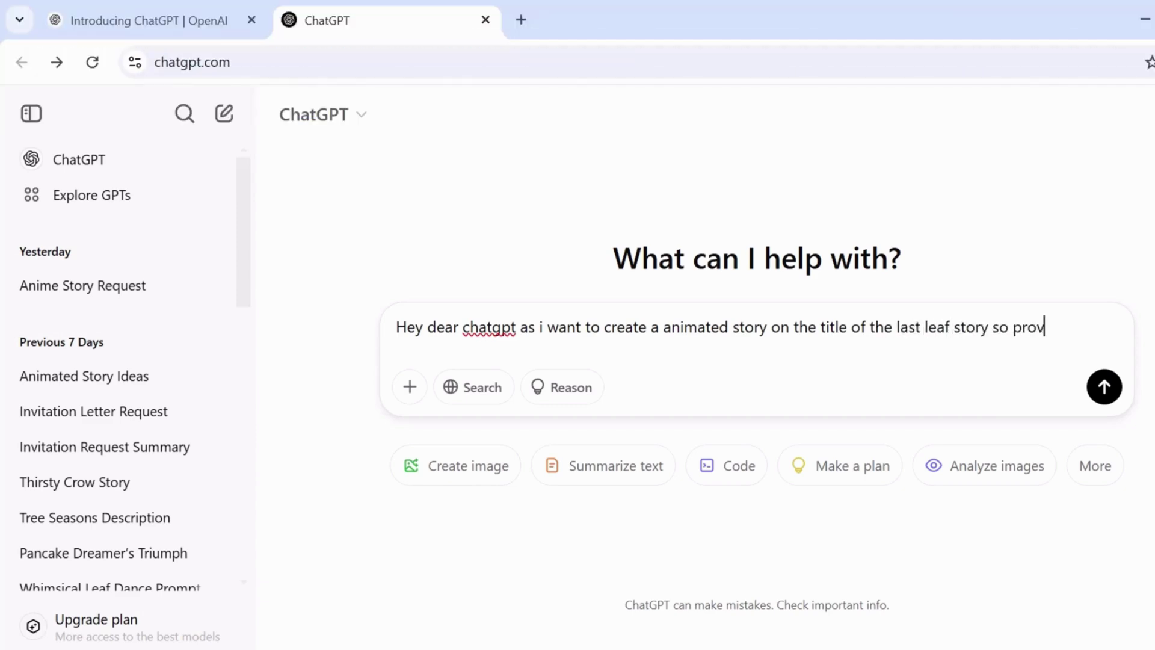
type("me")
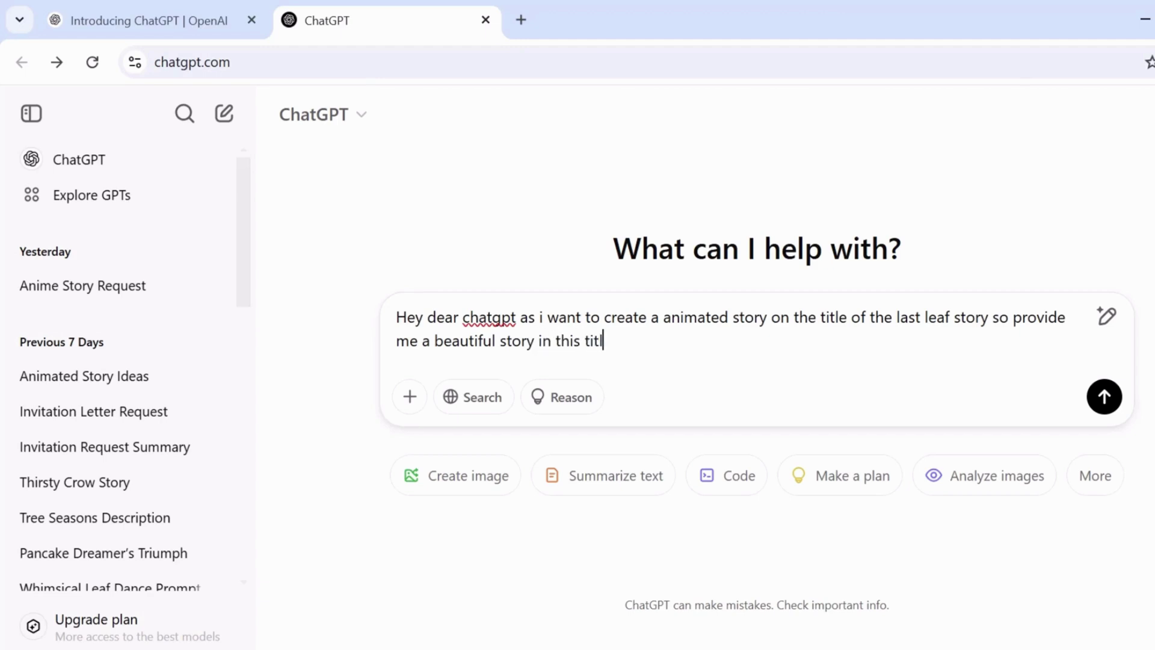
key("Return")
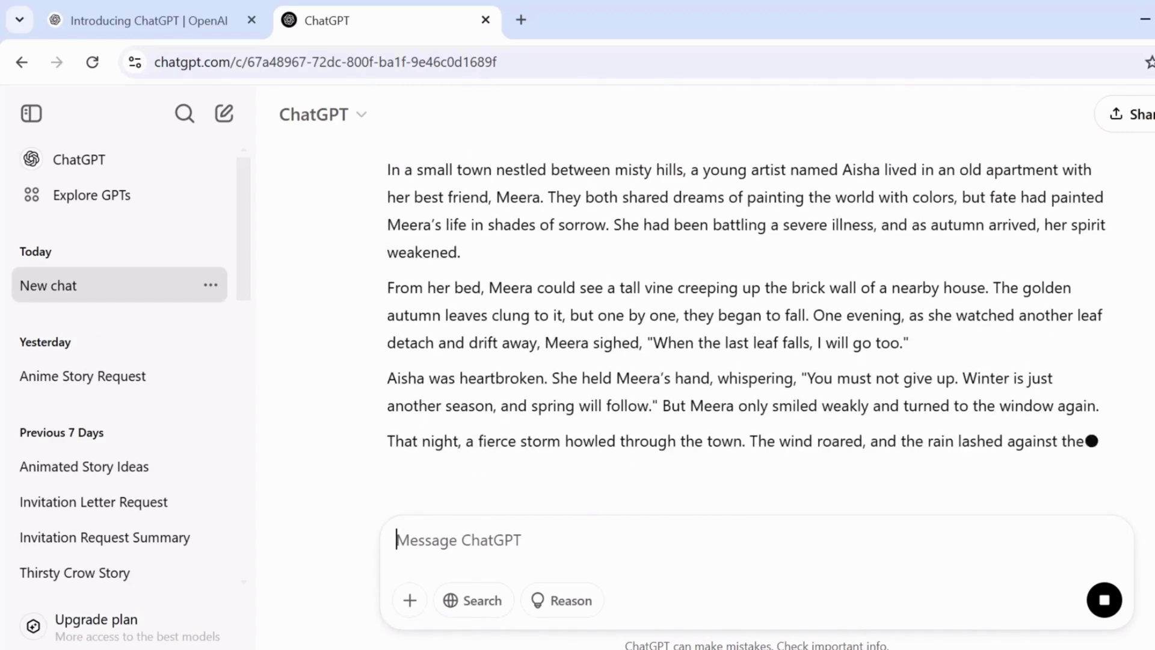
Edit the sent story request to end with "with each scene prompt" and resend it.
scroll(749, 325, "up", 3)
scroll(749, 324, "up", 2)
left_click(580, 187)
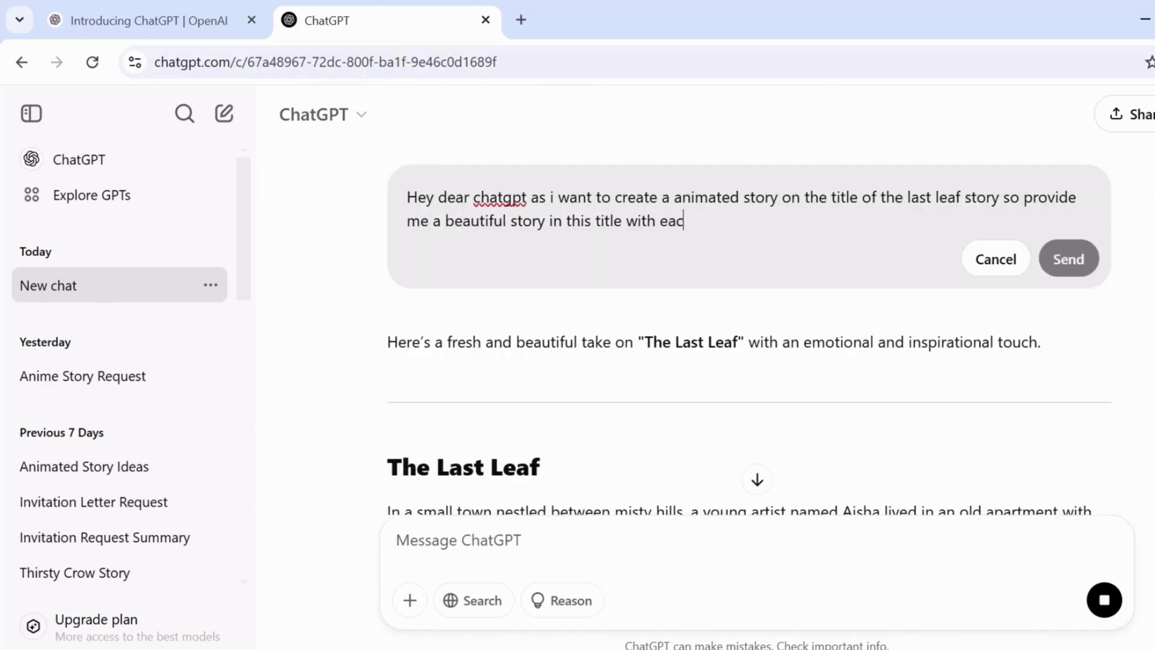
type("ene prompt")
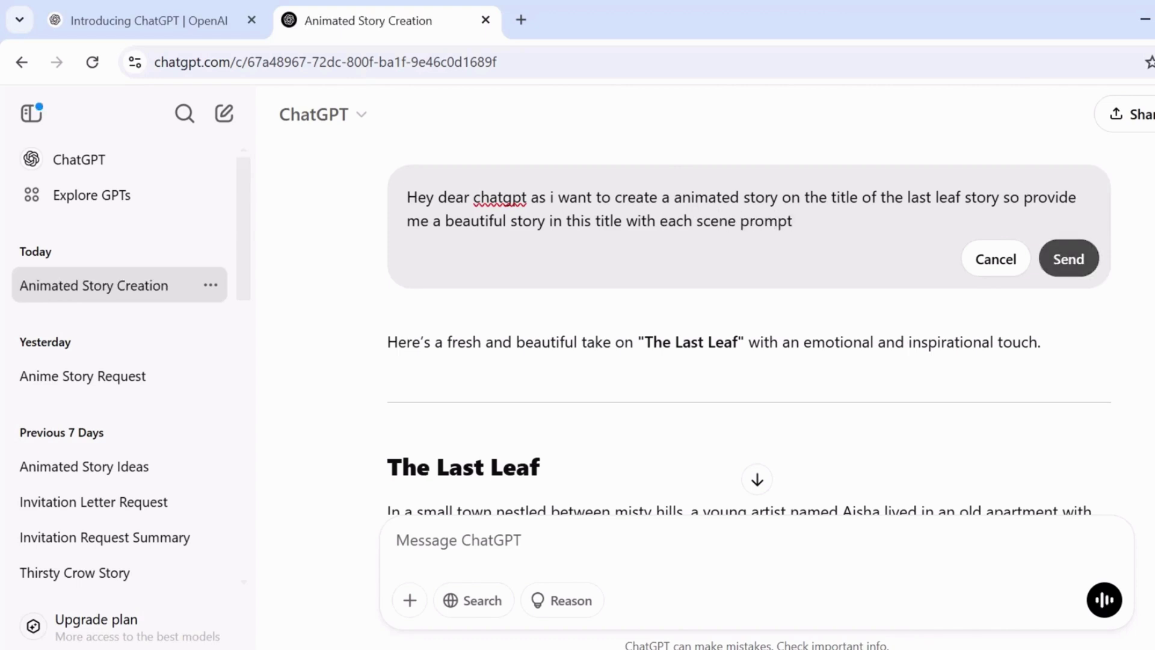
left_click(1068, 259)
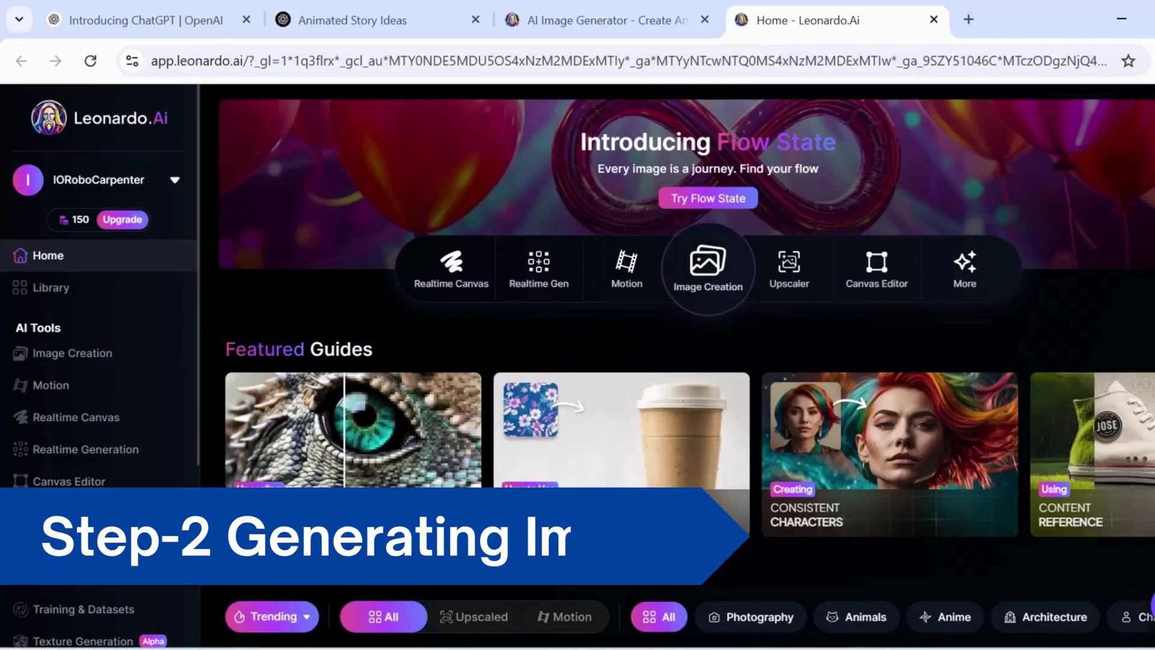
Open Image Creation in Leonardo.Ai and choose the Flux Dev model.
left_click(709, 270)
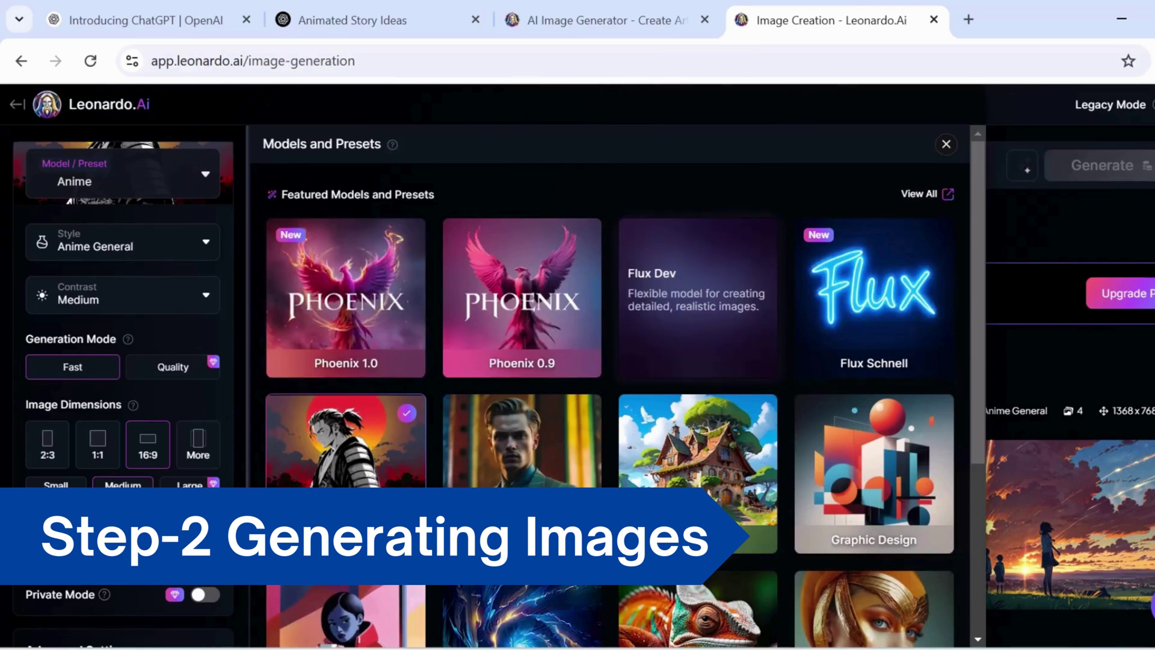
left_click(698, 298)
key("Escape")
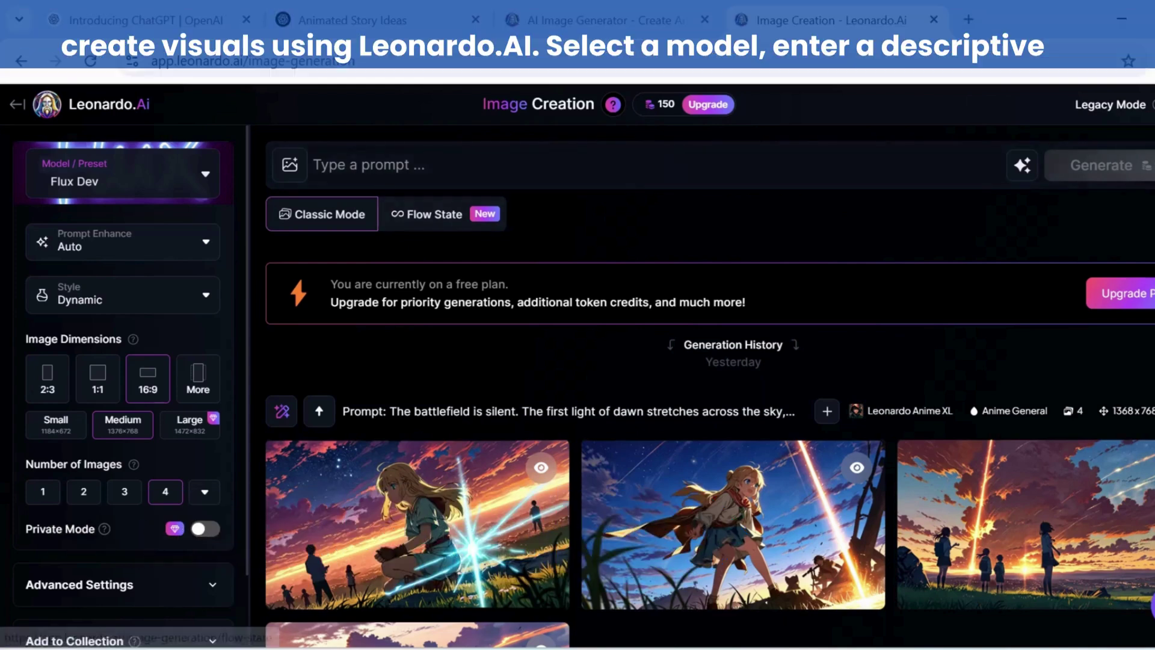
Copy the Scene 1 oak tree prompt from the ChatGPT story chat and generate images from it in Leonardo.Ai.
key("ctrl+2")
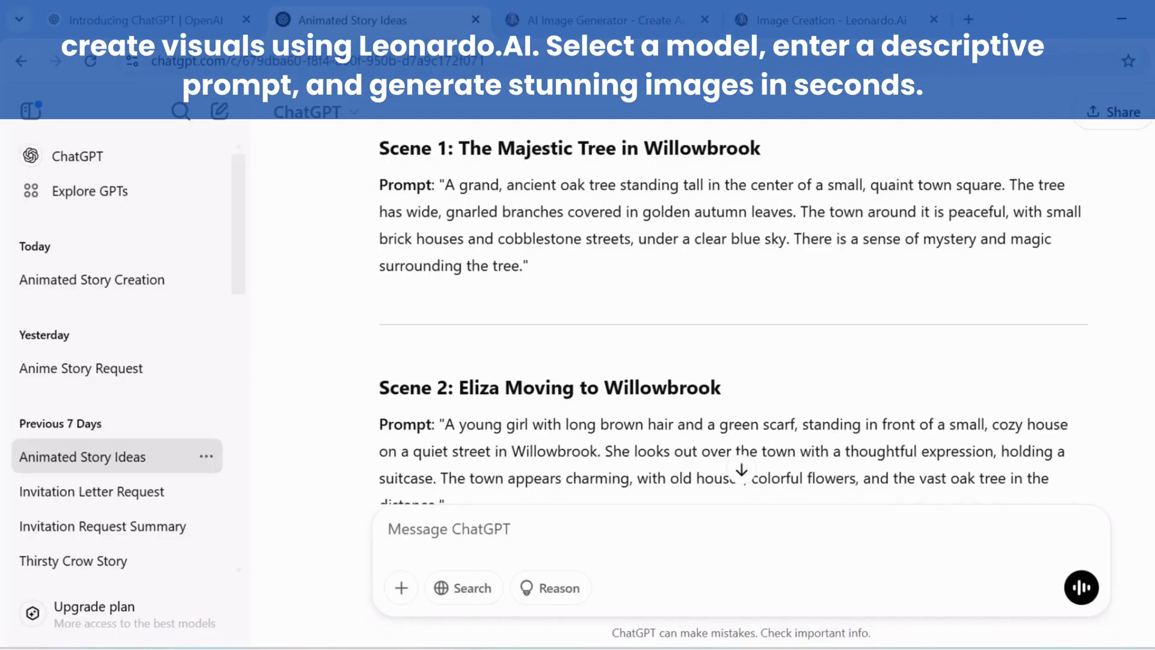
left_click_drag(379, 185, 529, 265)
key("ctrl+c")
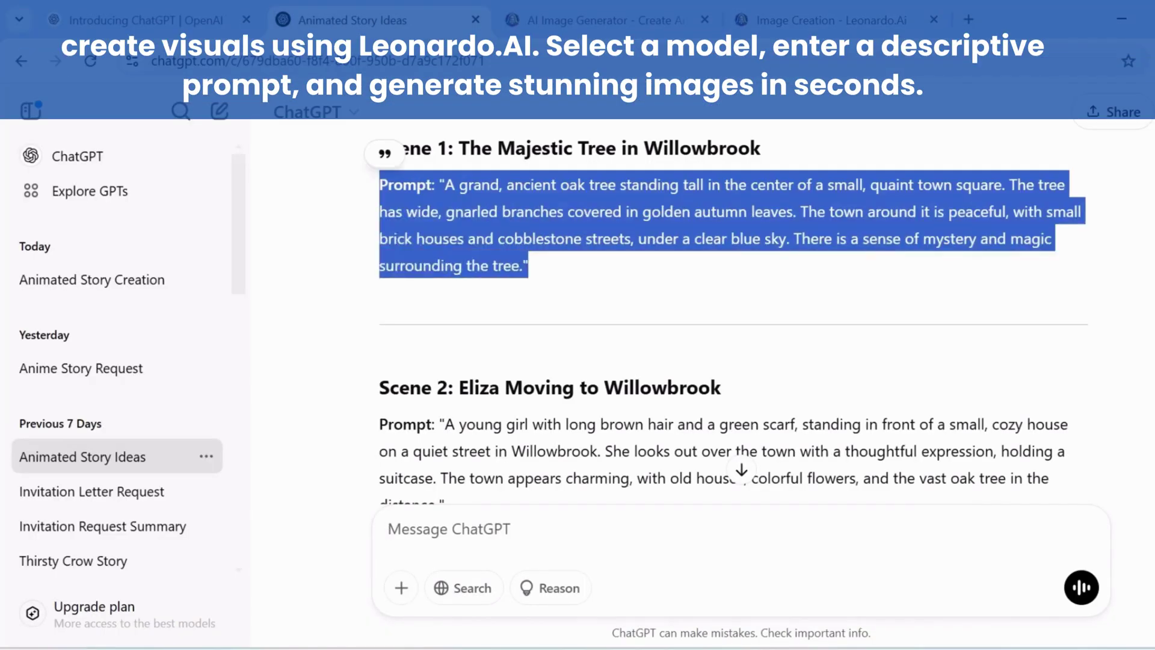
key("ctrl+4")
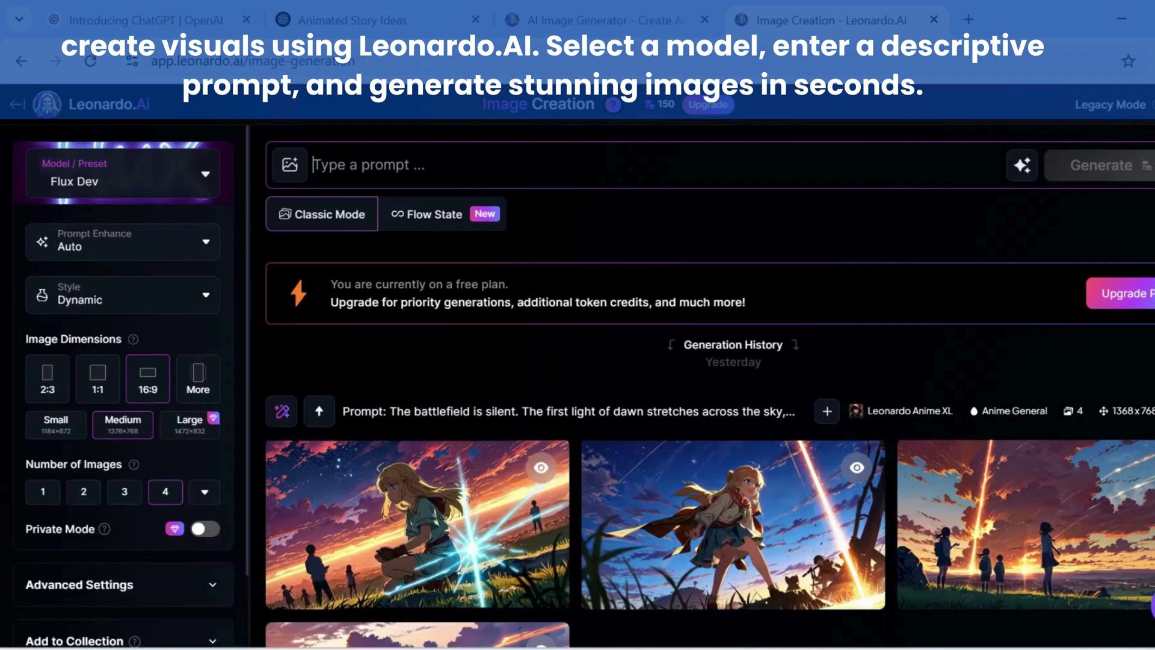
key("ctrl+v")
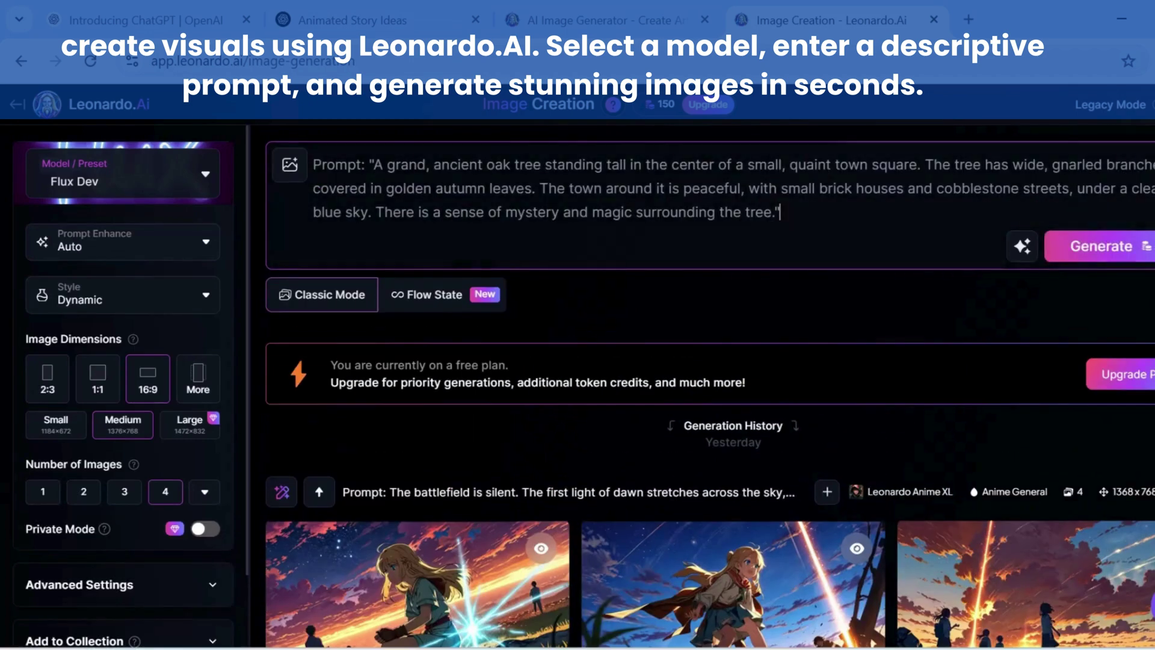
key("Return")
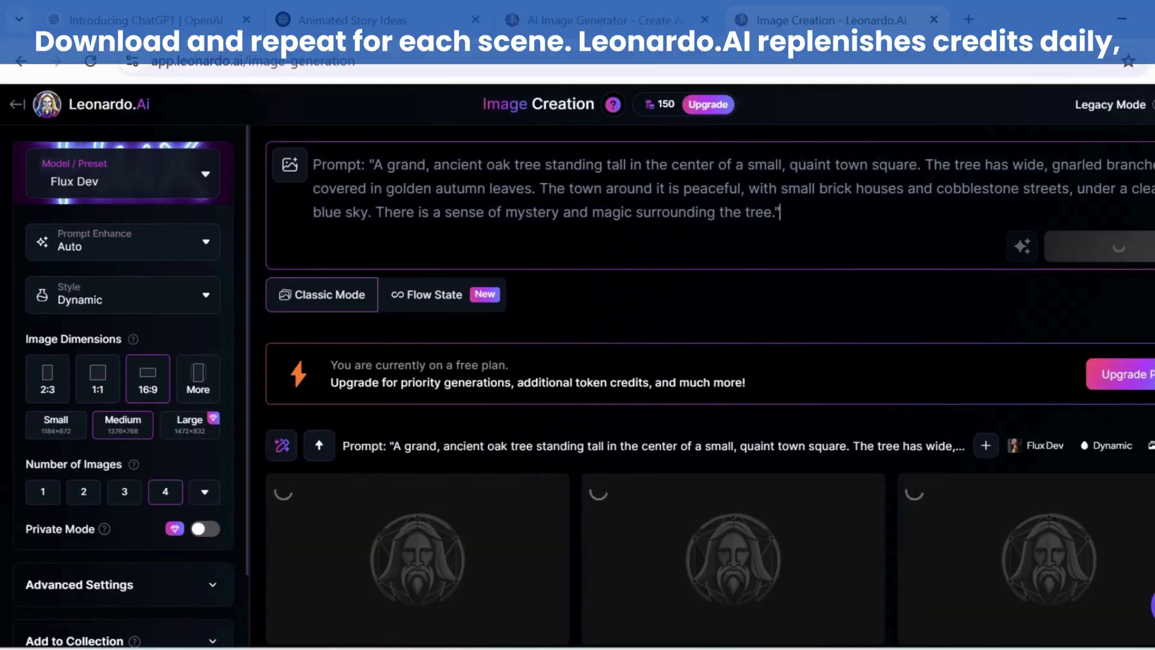
Download the third generated oak tree image.
scroll(703, 385, "down", 1)
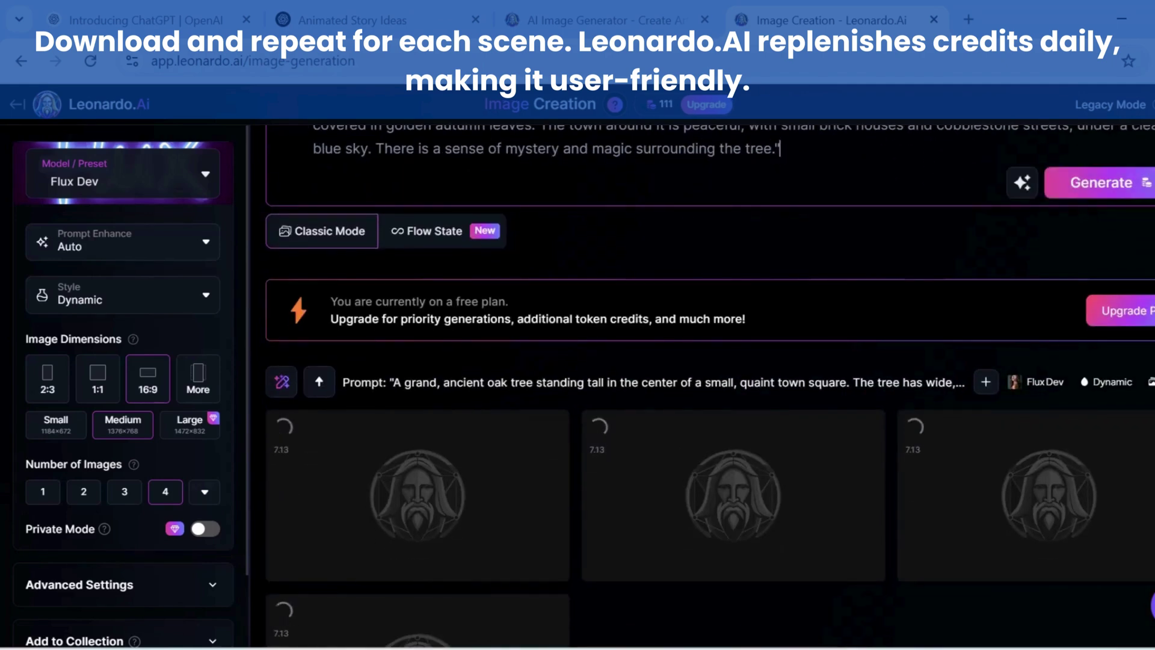
scroll(710, 385, "down", 1)
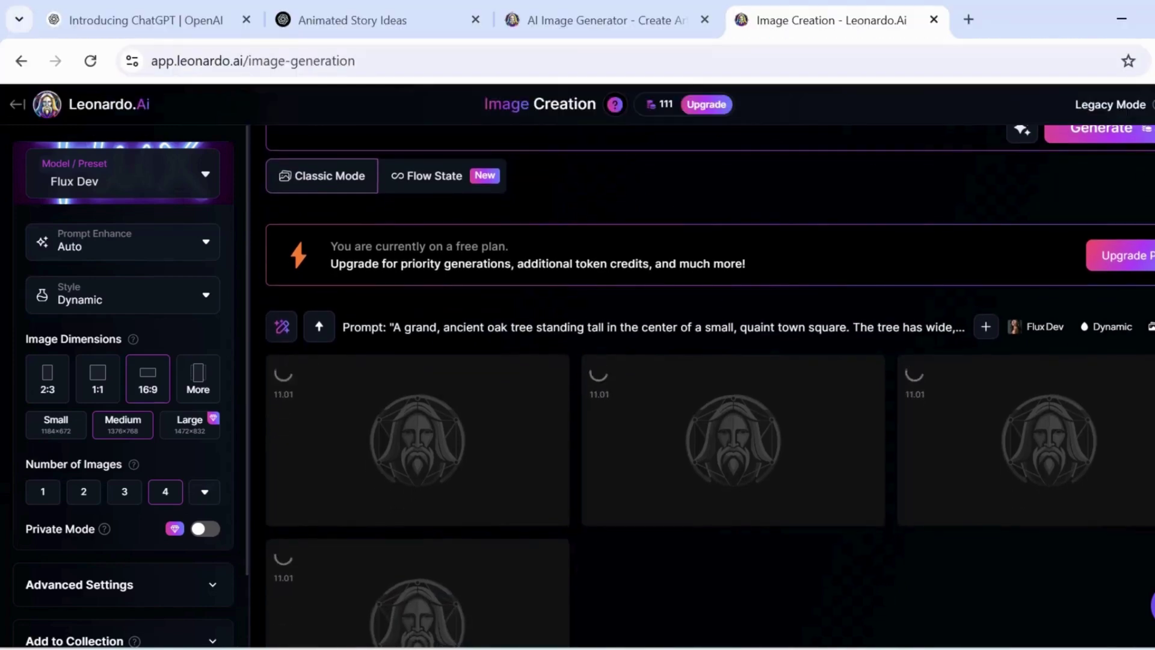
scroll(710, 385, "up", 1)
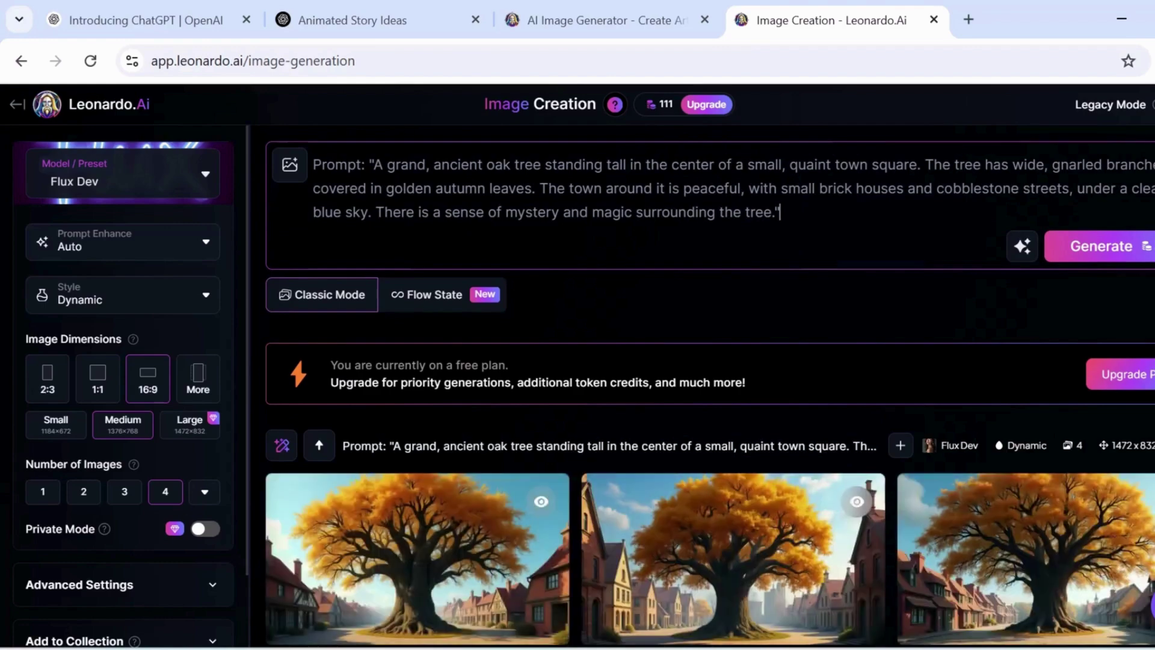
scroll(733, 385, "down", 2)
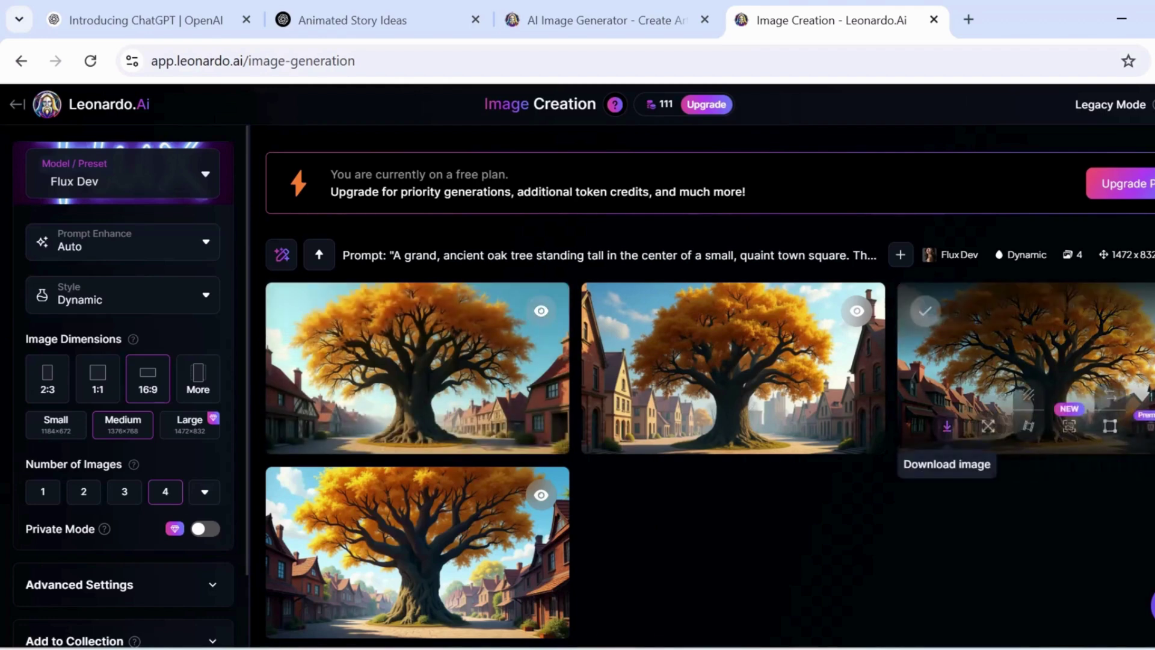
left_click(947, 426)
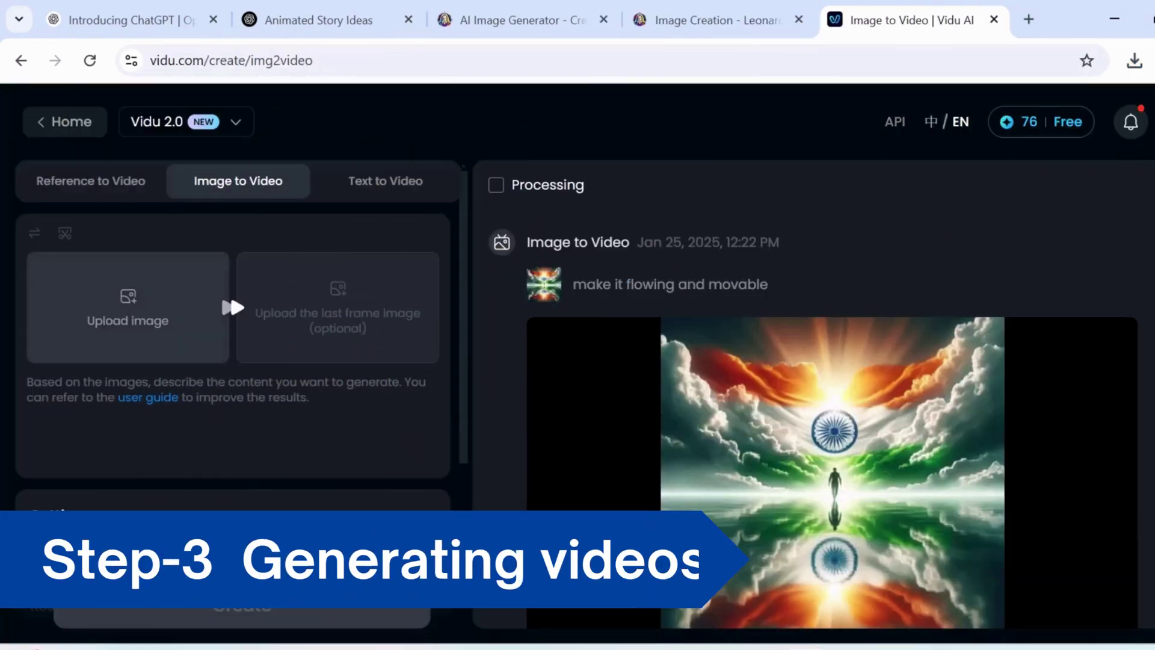
In Vidu's Image to Video, upload the downloaded oak tree image, paste the Scene 1 prompt and create the video.
left_click(229, 291)
left_click(319, 176)
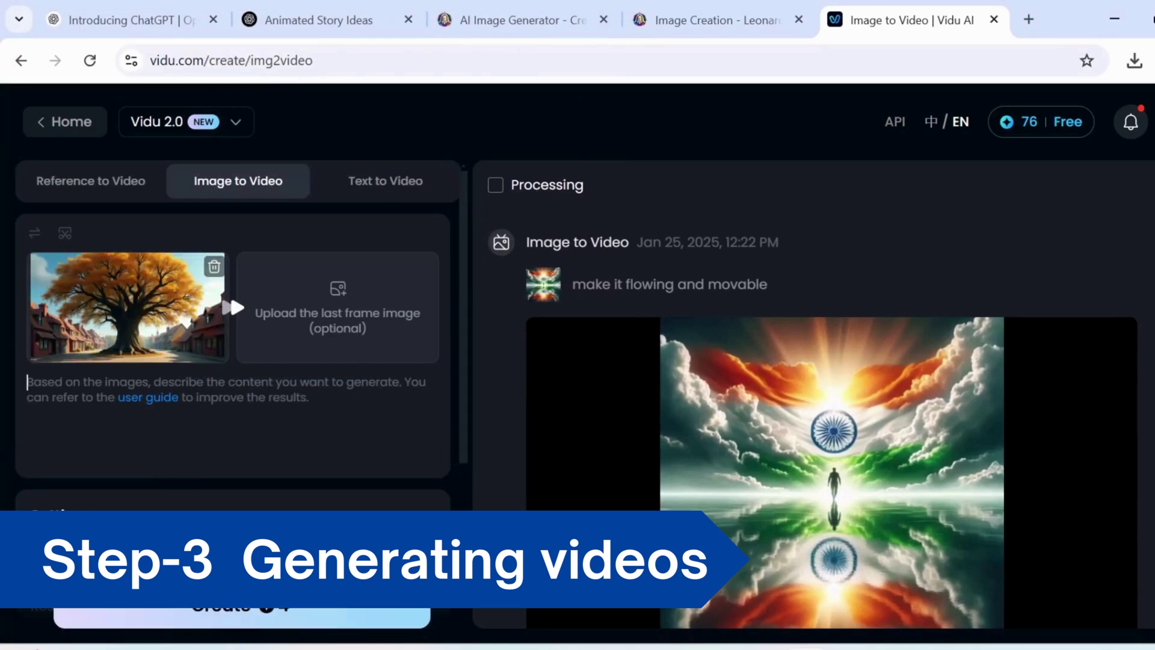
key("ctrl+v")
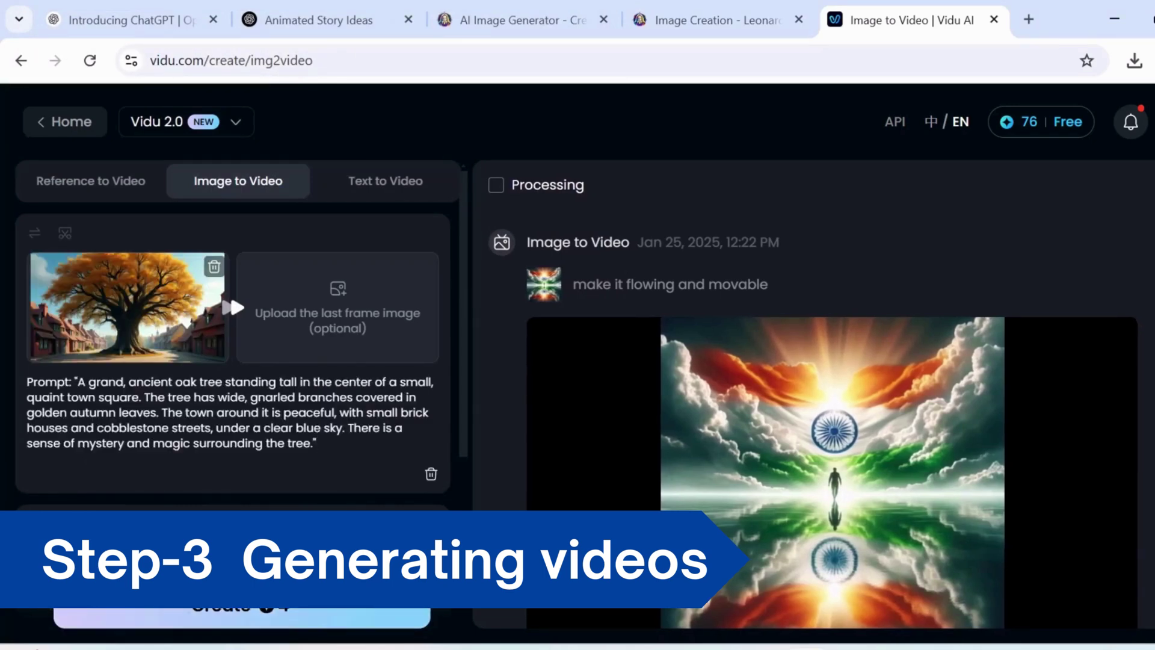
left_click(242, 611)
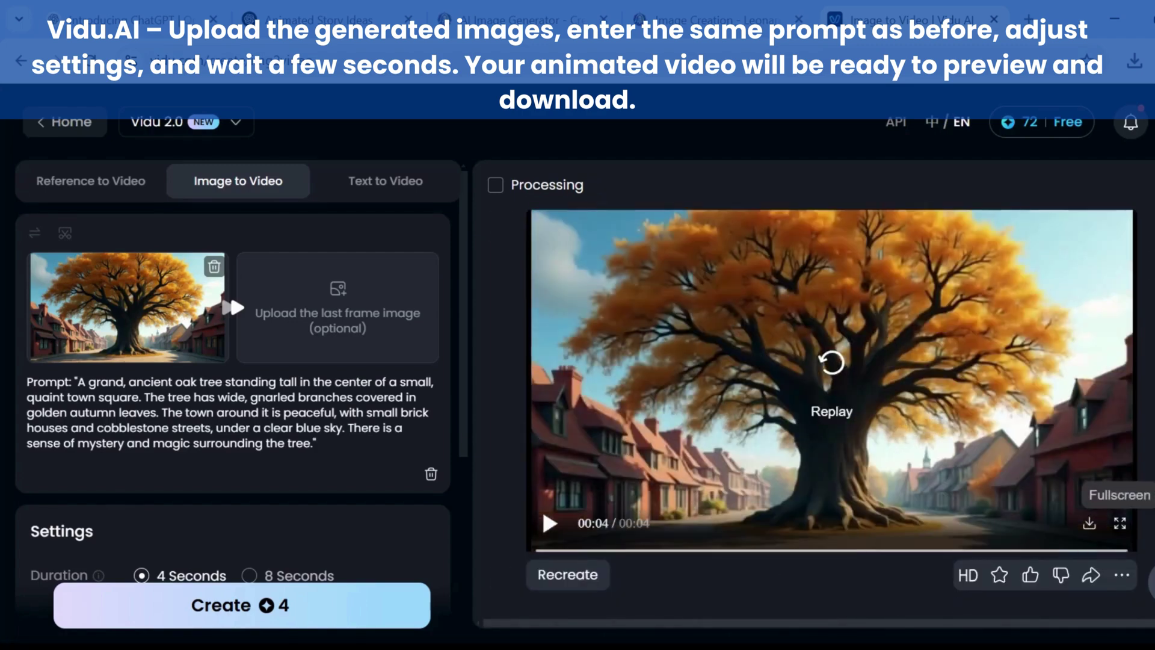
Preview the generated oak tree video in full screen and return to the results list.
left_click(1119, 523)
left_click(22, 646)
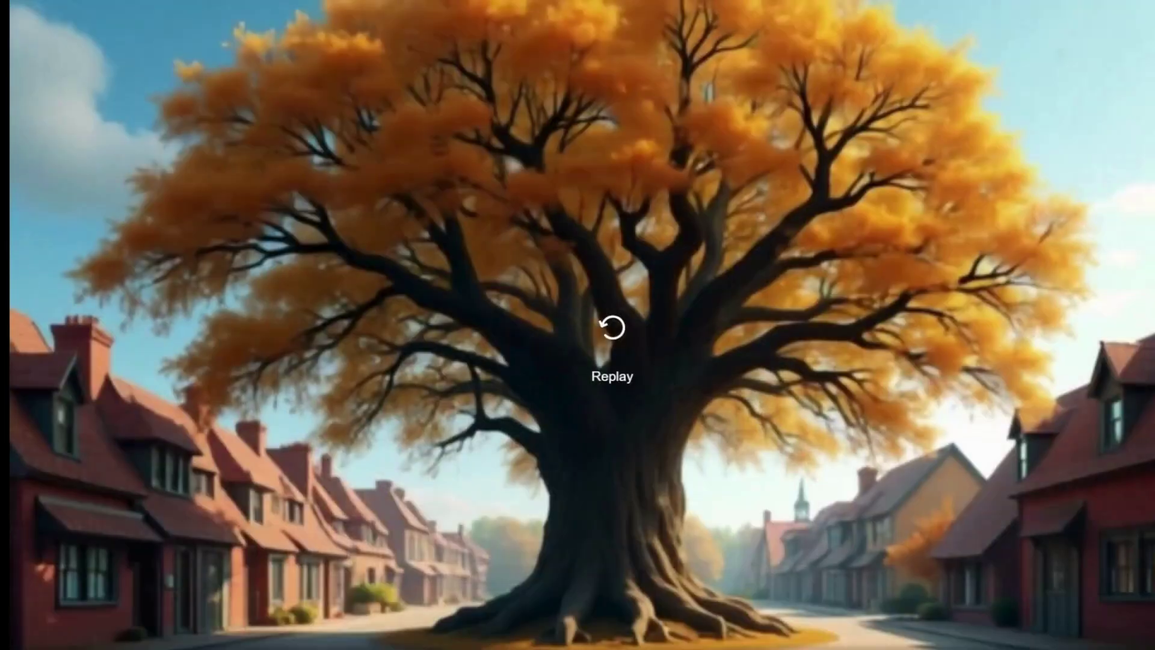
key("Escape")
scroll(813, 420, "down", 1)
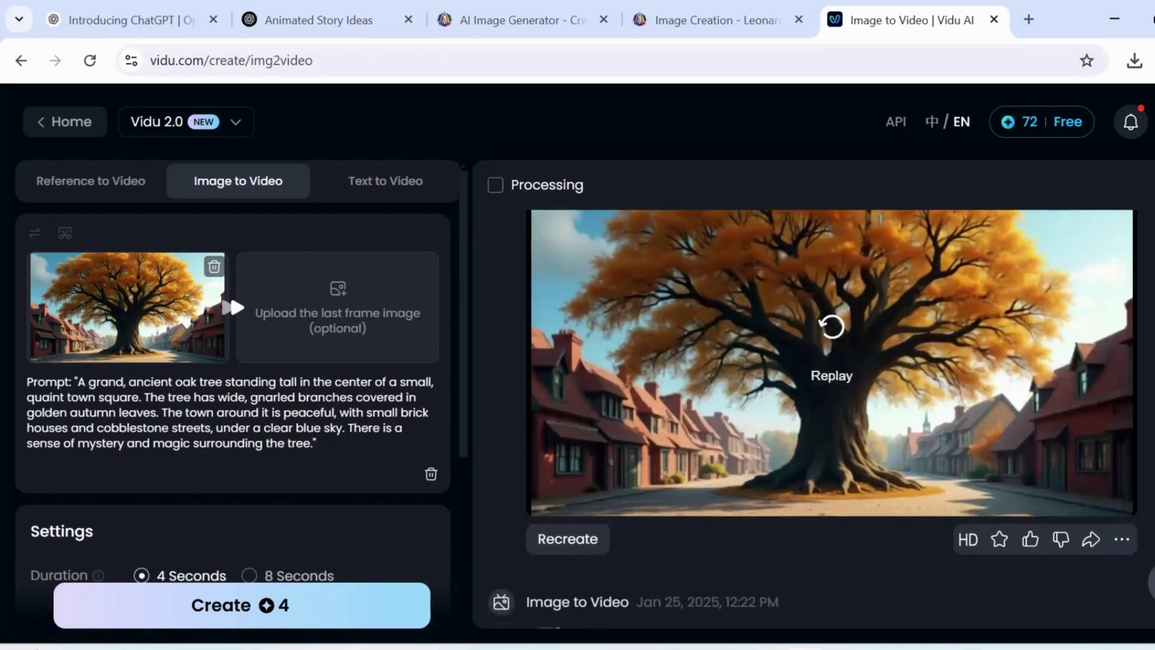
mouse_move(1122, 525)
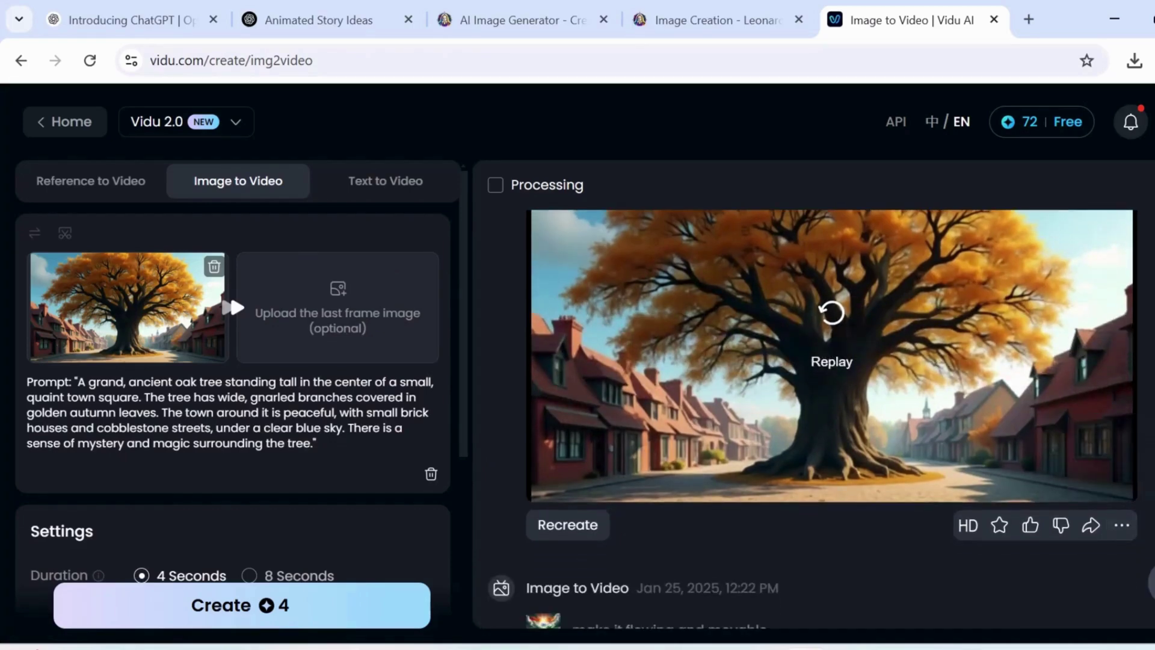
scroll(812, 419, "up", 3)
scroll(812, 419, "down", 1)
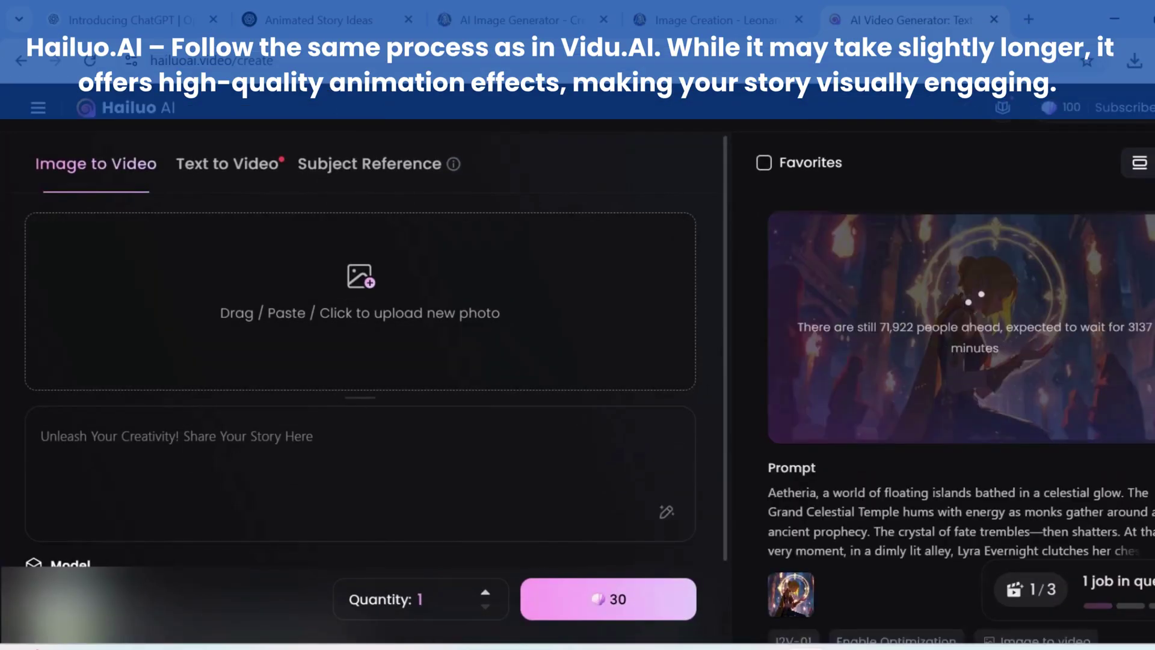
In Hailuo AI's Image to Video, upload the Flux_Dev oak tree image and submit it with the Scene 1 prompt.
left_click(359, 288)
left_click(319, 176)
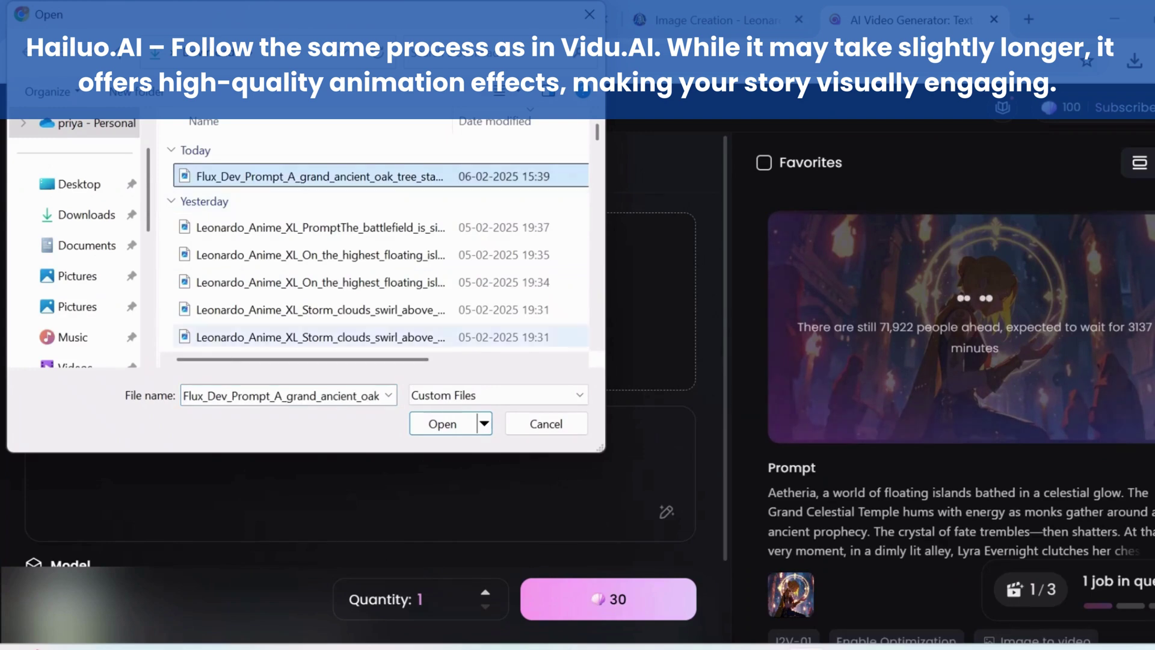
key("Return")
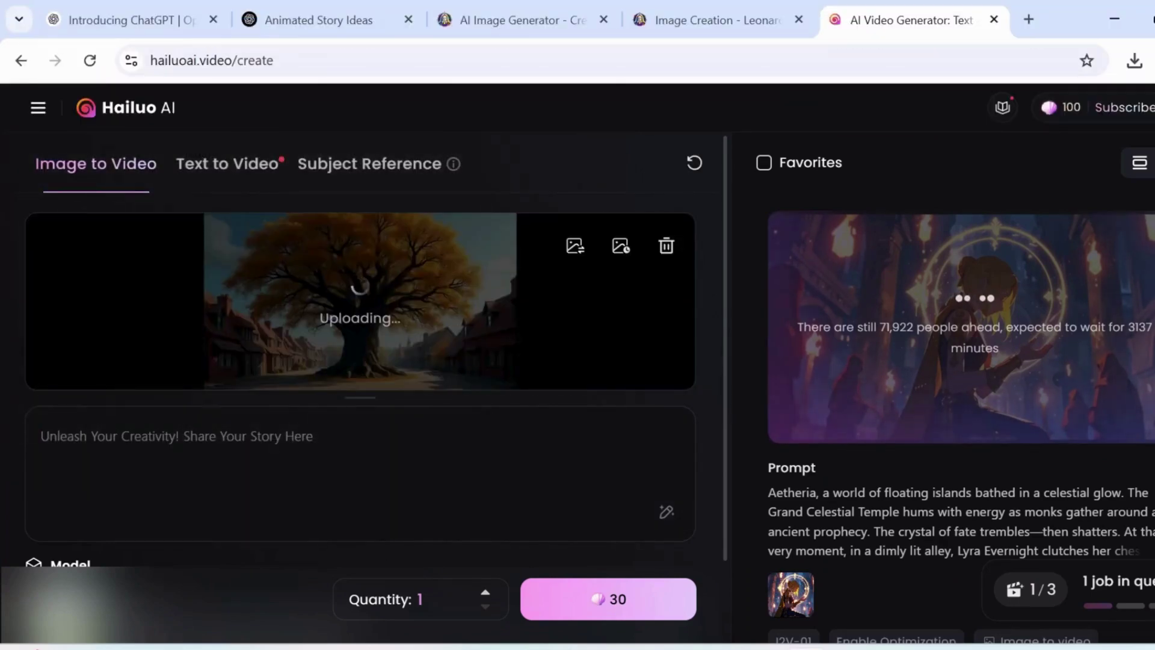
key("ctrl+v")
key("Return")
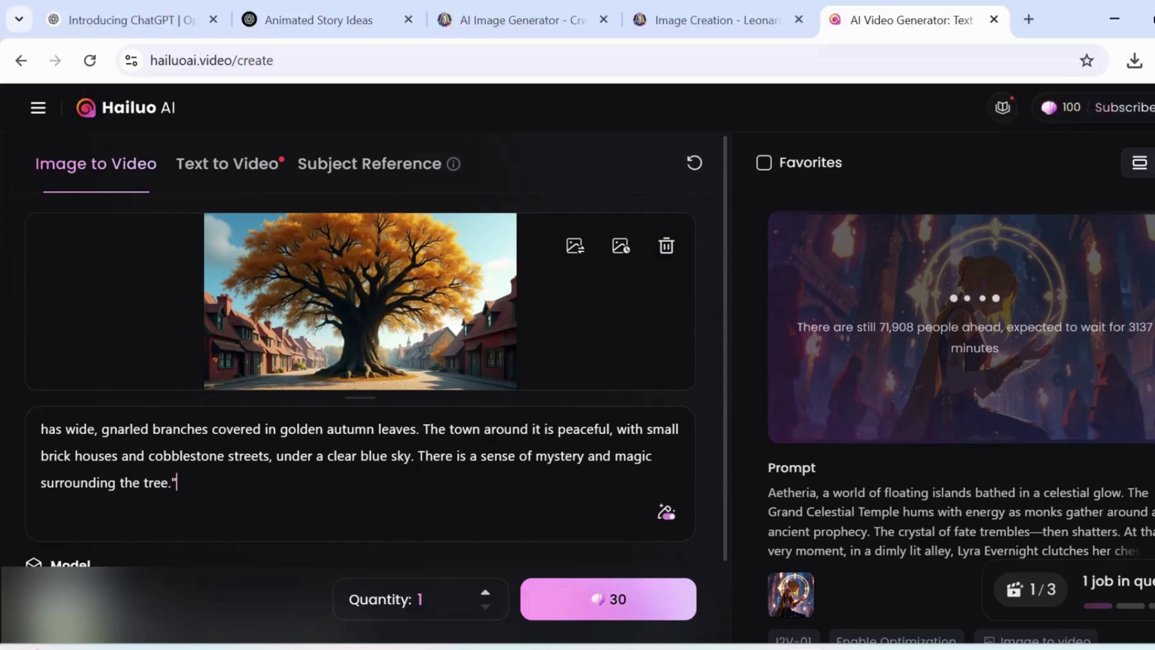
key("Return")
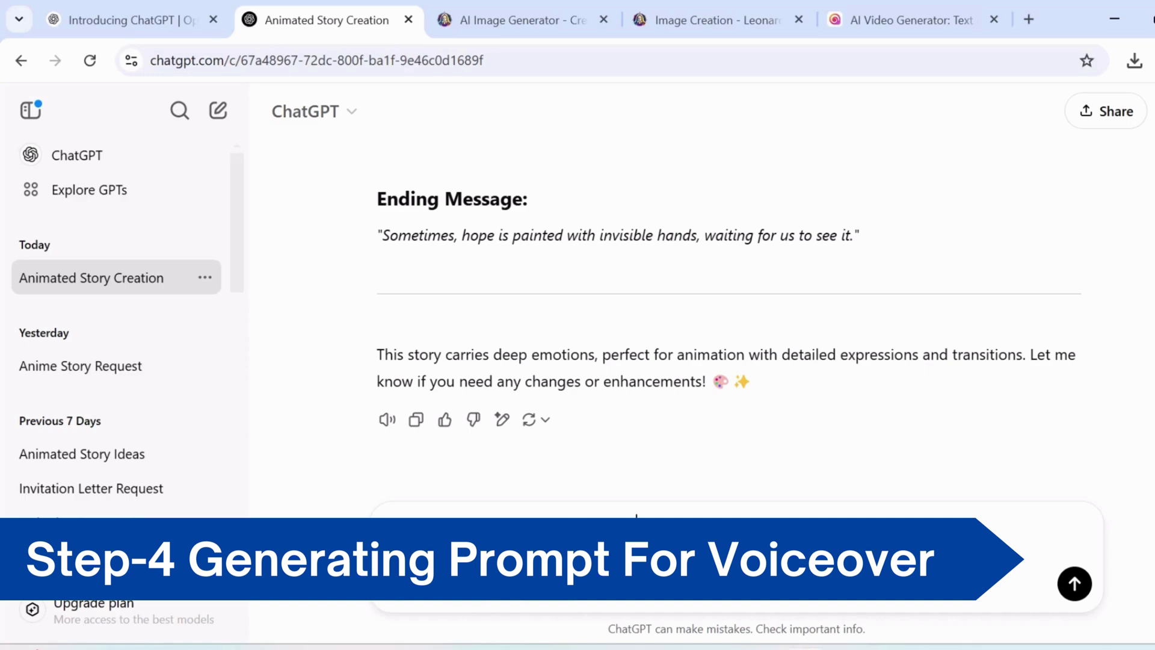
In the ChatGPT Animated Story Creation chat, request a prompt for a voiceover for this story.
type("pt for voiceover for this story")
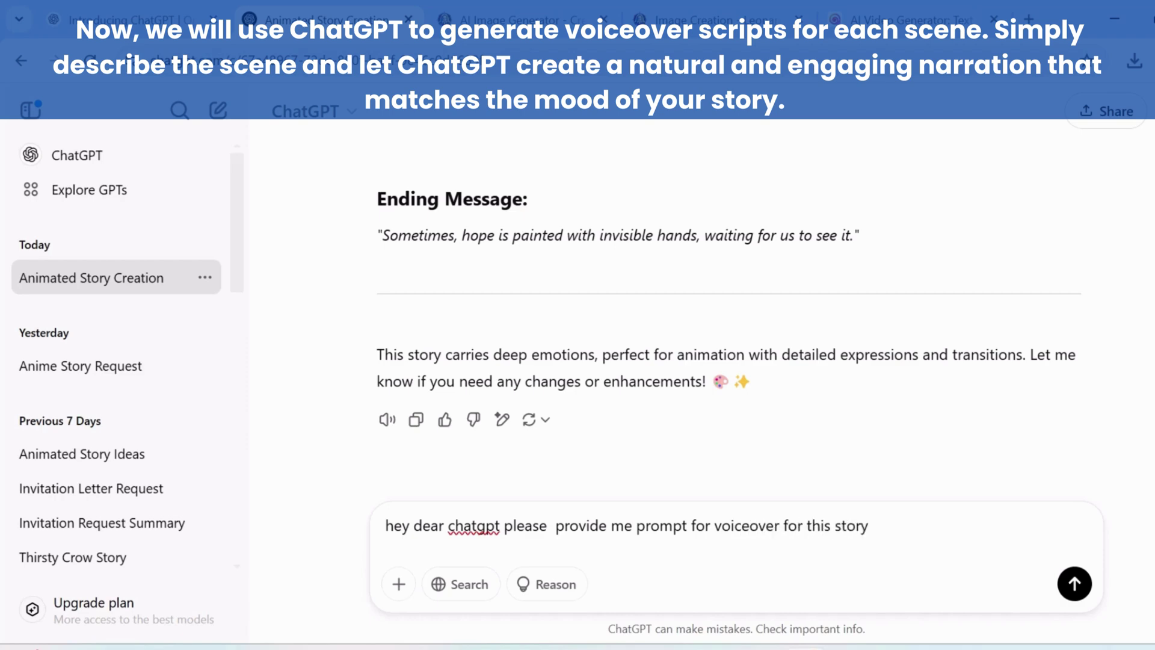
key("Return")
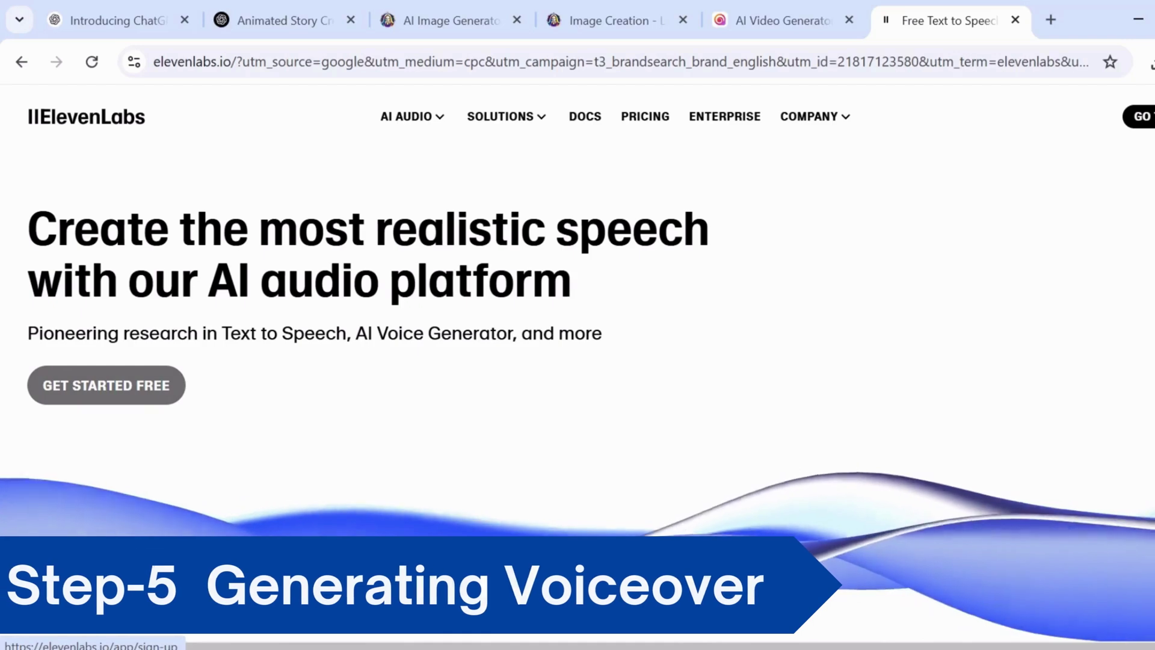
Enter the ElevenLabs app from its home page and open Text to Speech.
left_click(106, 384)
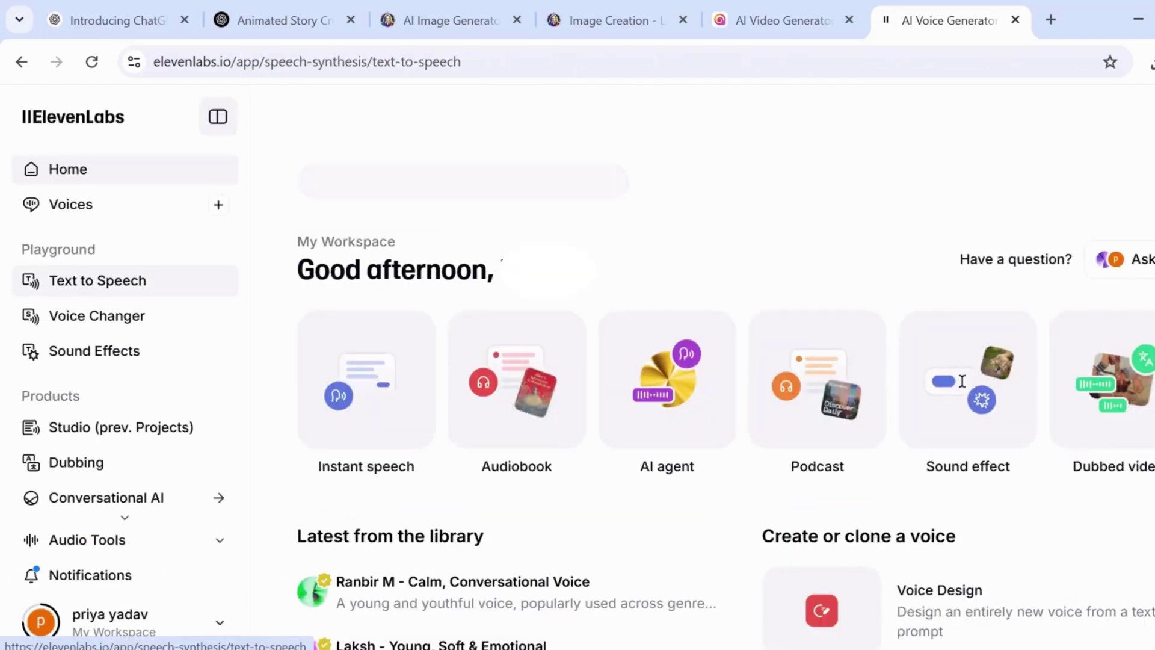
key("BackSpace")
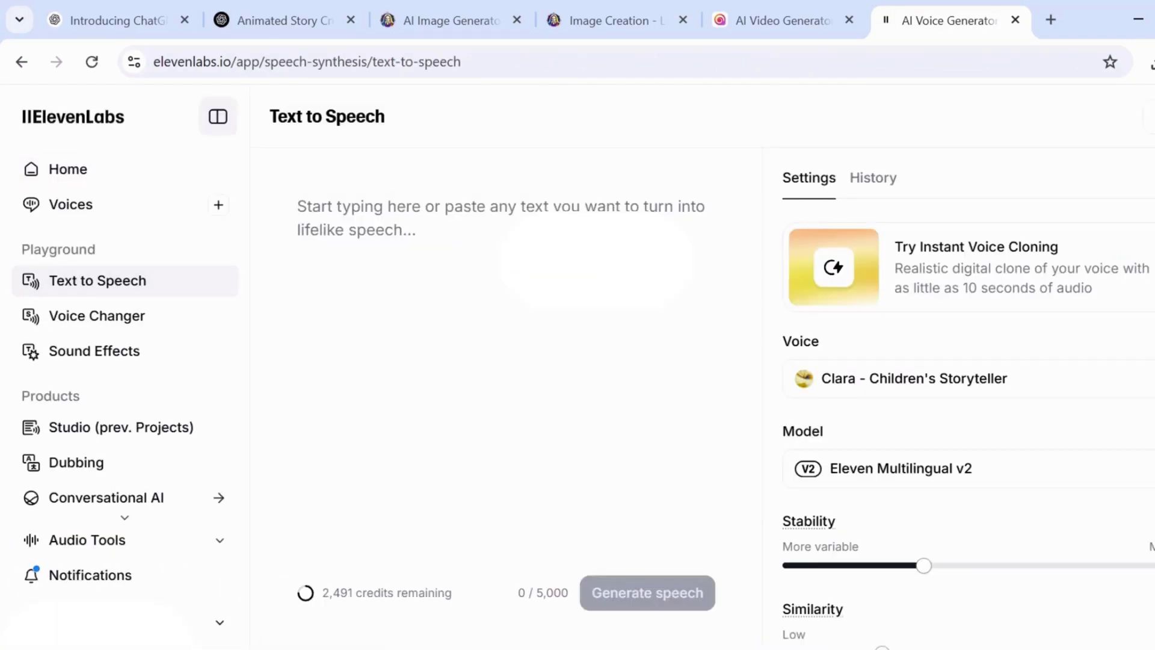
Copy the first scene's narration from the ChatGPT story chat and paste it into ElevenLabs Text to Speech.
left_click(282, 19)
scroll(744, 361, "down", 3)
left_click_drag(386, 349, 662, 432)
key("ctrl+c")
left_click(942, 20)
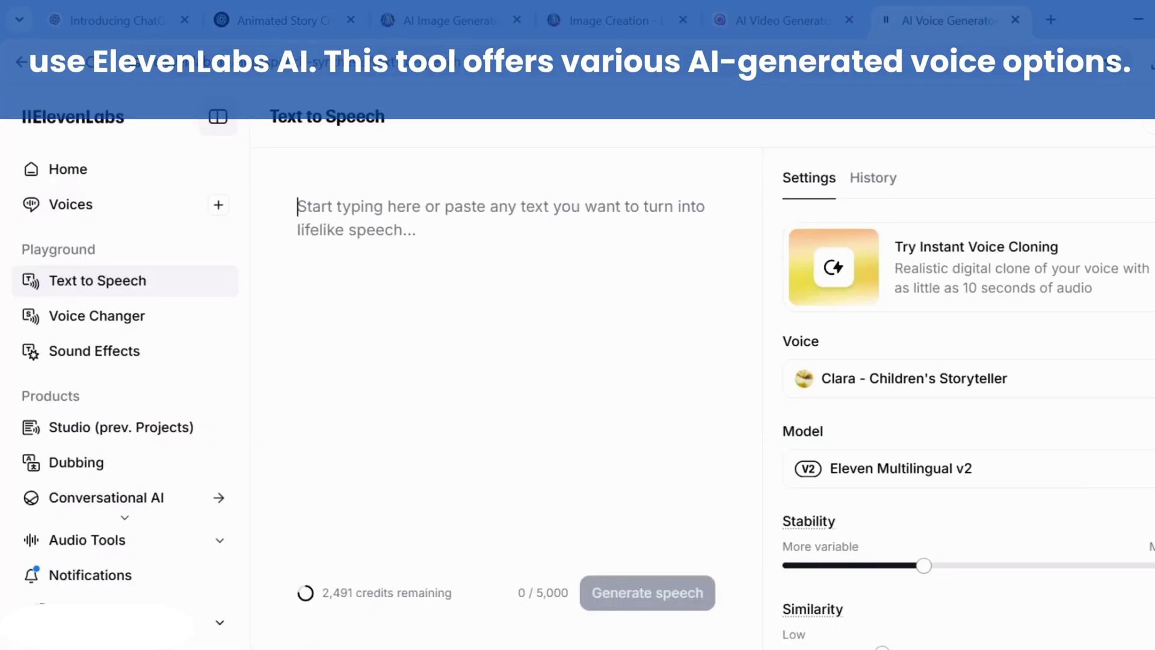
key("ctrl+v")
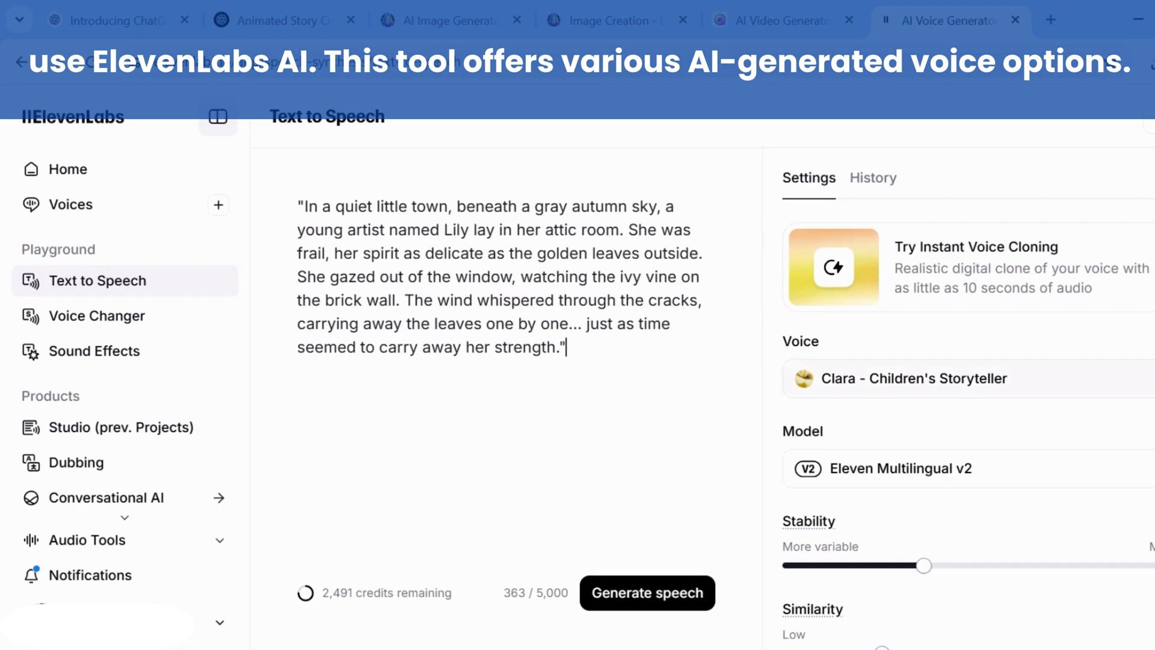
Browse the available voices, preview Clara - Children's Storyteller, and select it for the narration.
scroll(963, 391, "down", 2)
left_click(969, 278)
scroll(969, 442, "down", 3)
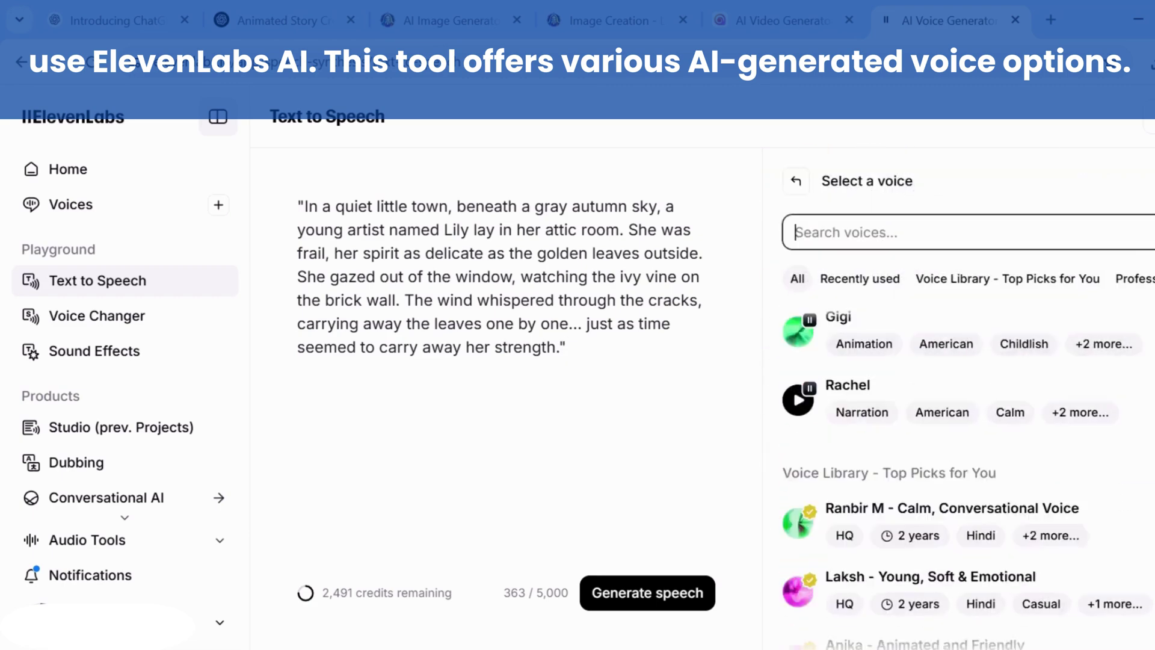
scroll(969, 442, "up", 3)
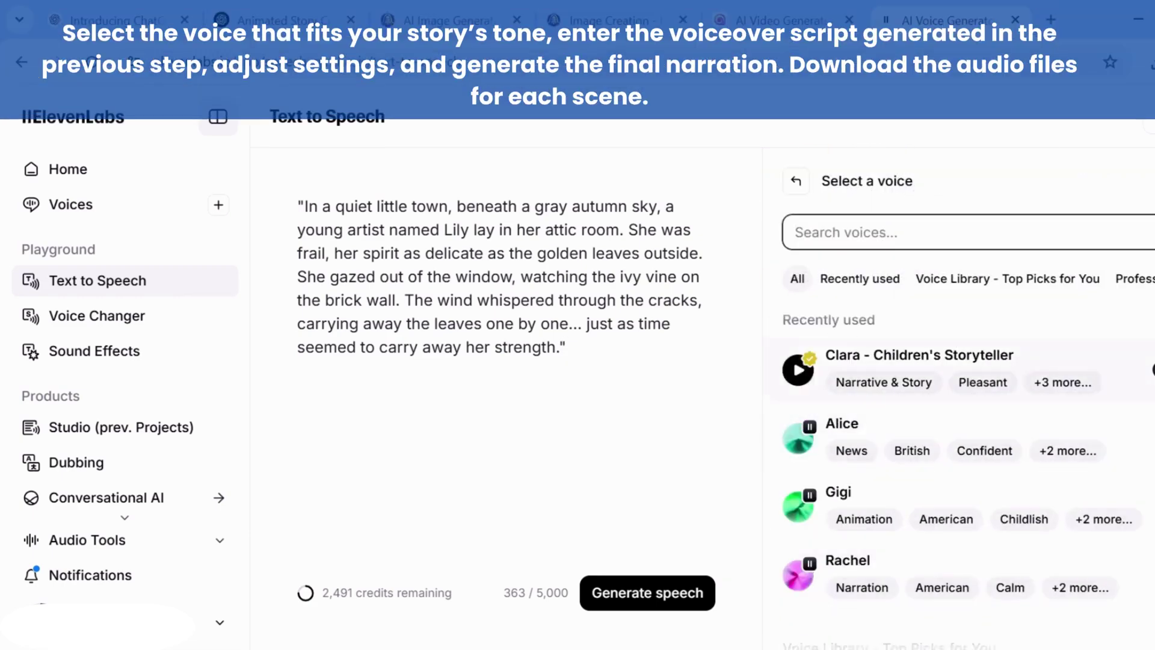
left_click(798, 370)
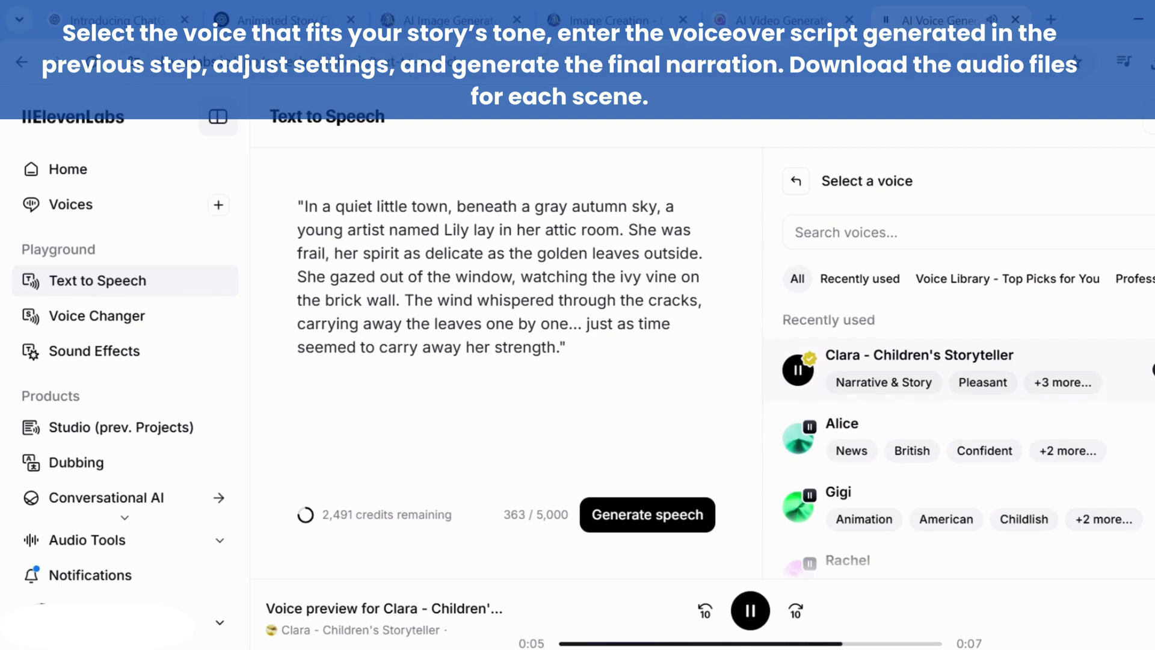
left_click(919, 368)
Check the voice settings and generate the speech for the pasted narration.
scroll(959, 362, "down", 4)
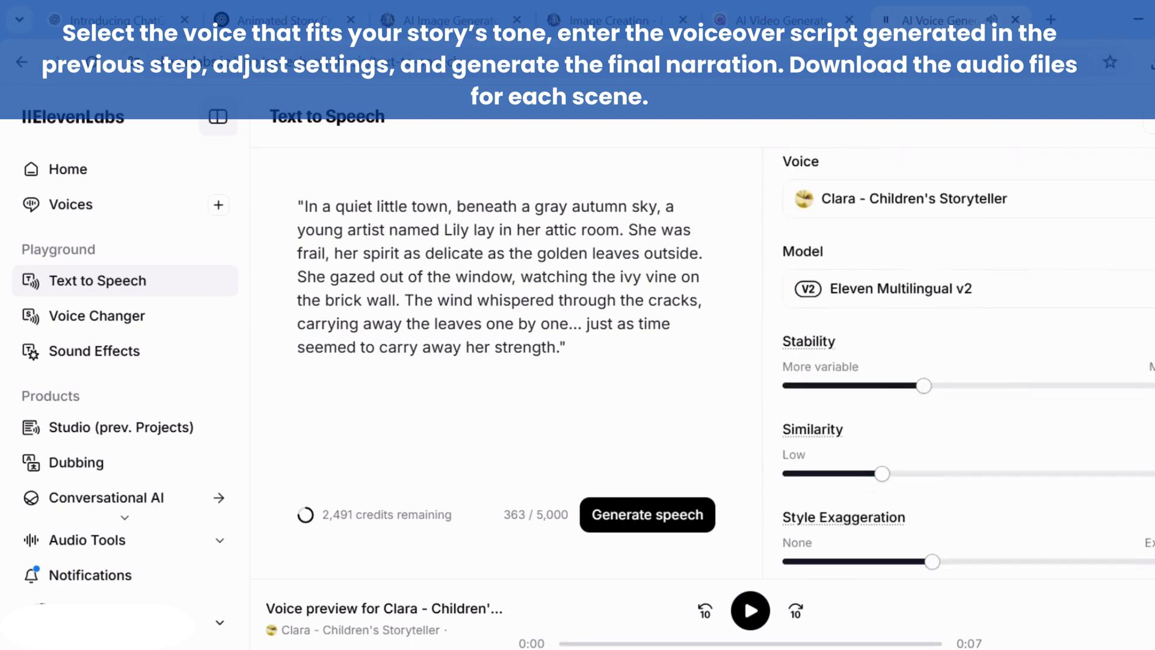
scroll(968, 363, "up", 4)
left_click(646, 514)
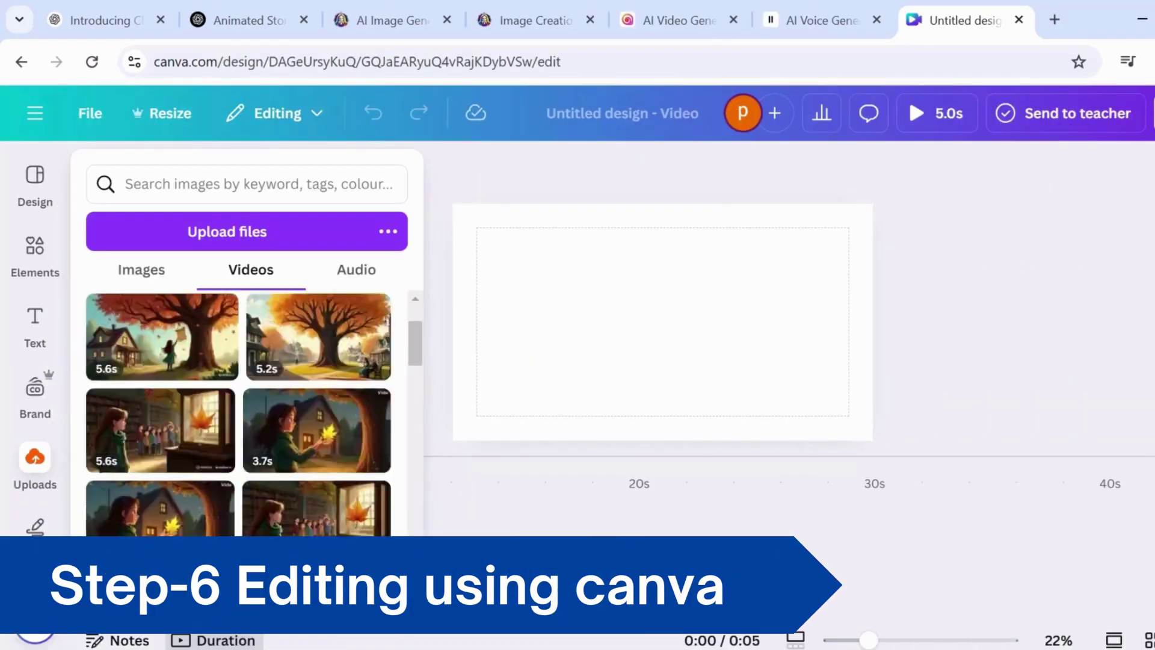
In the untitled Canva video design, add the uploaded 5.6s golden oak tree clip and enlarge it to fill the first page.
scroll(241, 415, "down", 3)
scroll(181, 481, "down", 2)
left_click(317, 475)
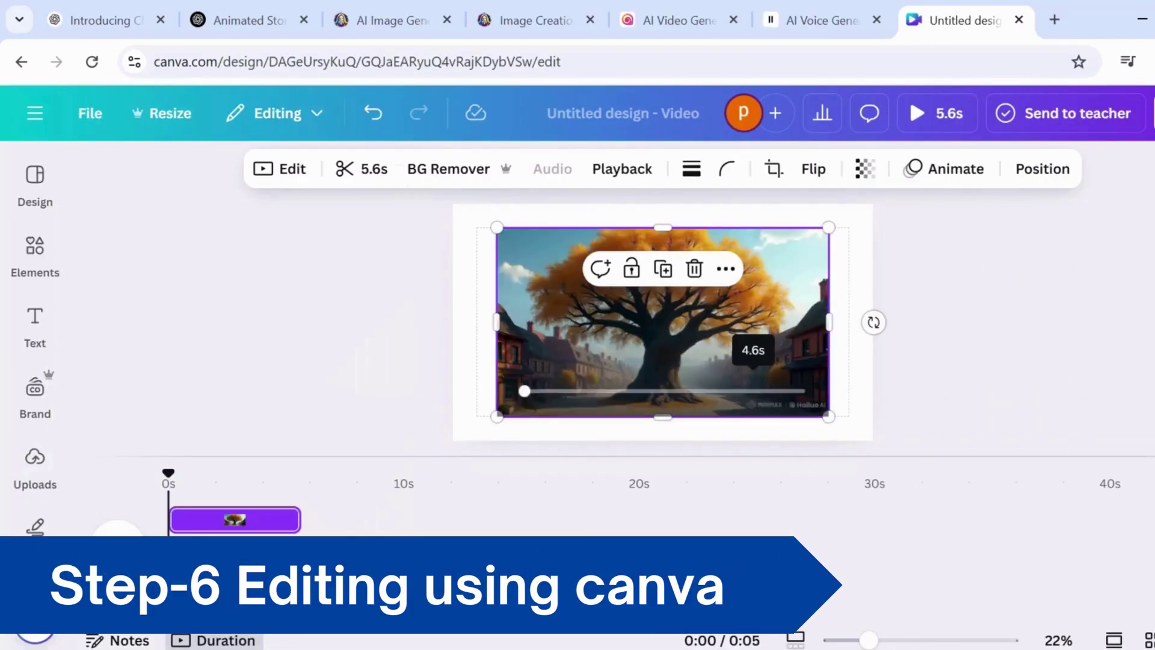
left_click_drag(804, 346, 761, 323)
left_click_drag(784, 393, 874, 444)
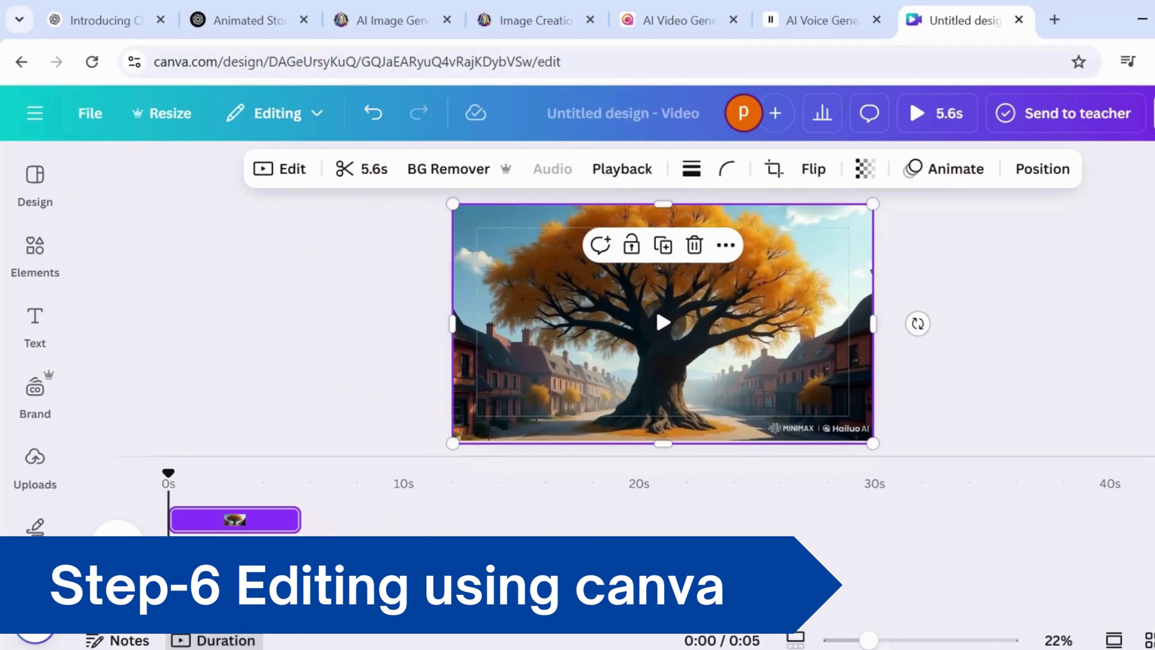
Add pages, fill page 10 with the clip of the girl carrying a backpack, and move that page to second place.
left_click(360, 545)
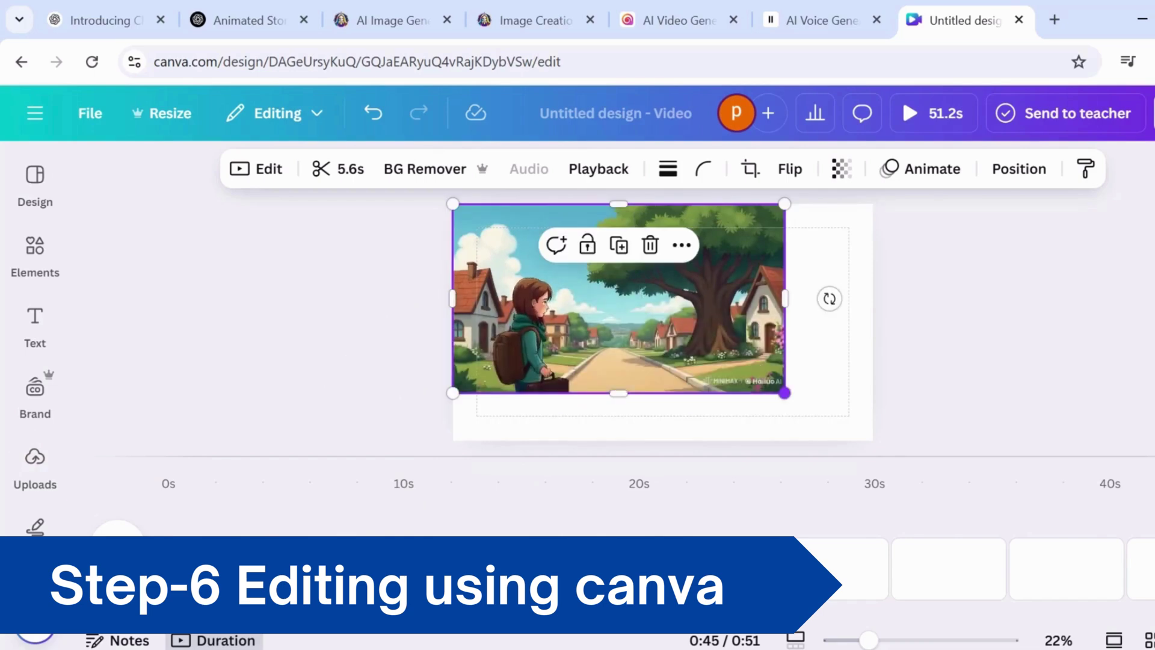
left_click_drag(784, 393, 873, 444)
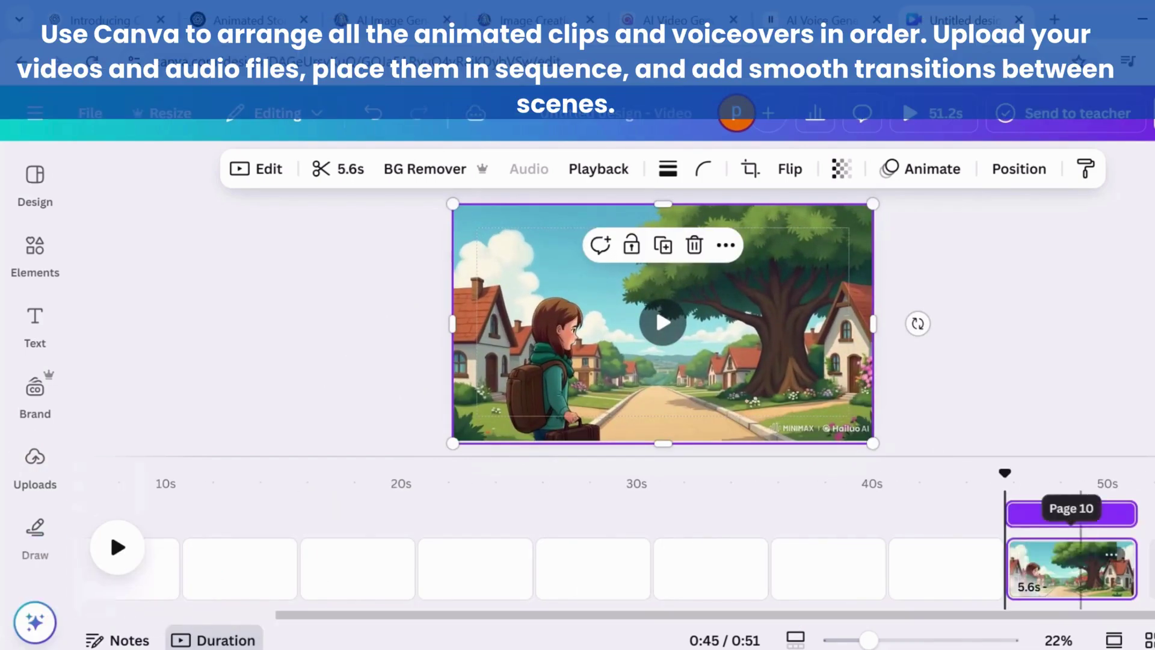
left_click_drag(1080, 567, 345, 565)
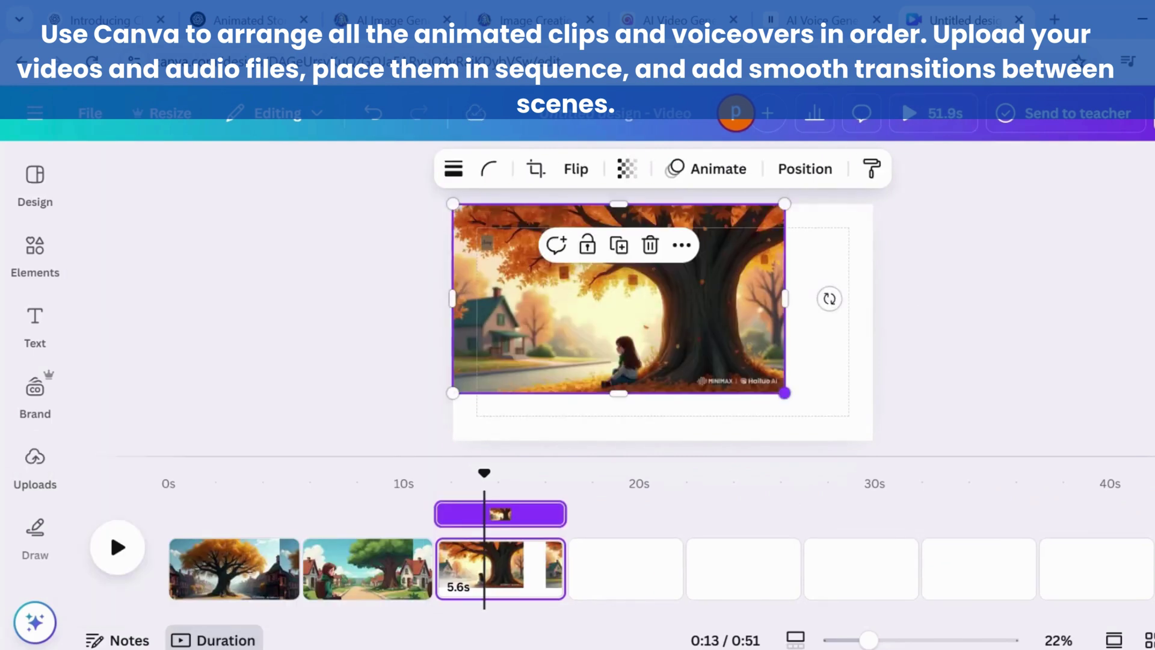
Enlarge the third page's clip to fill it, and fill the fourth page with the clip of the girl and the woman on the bench.
left_click_drag(785, 393, 873, 443)
left_click(647, 567)
mouse_move(34, 468)
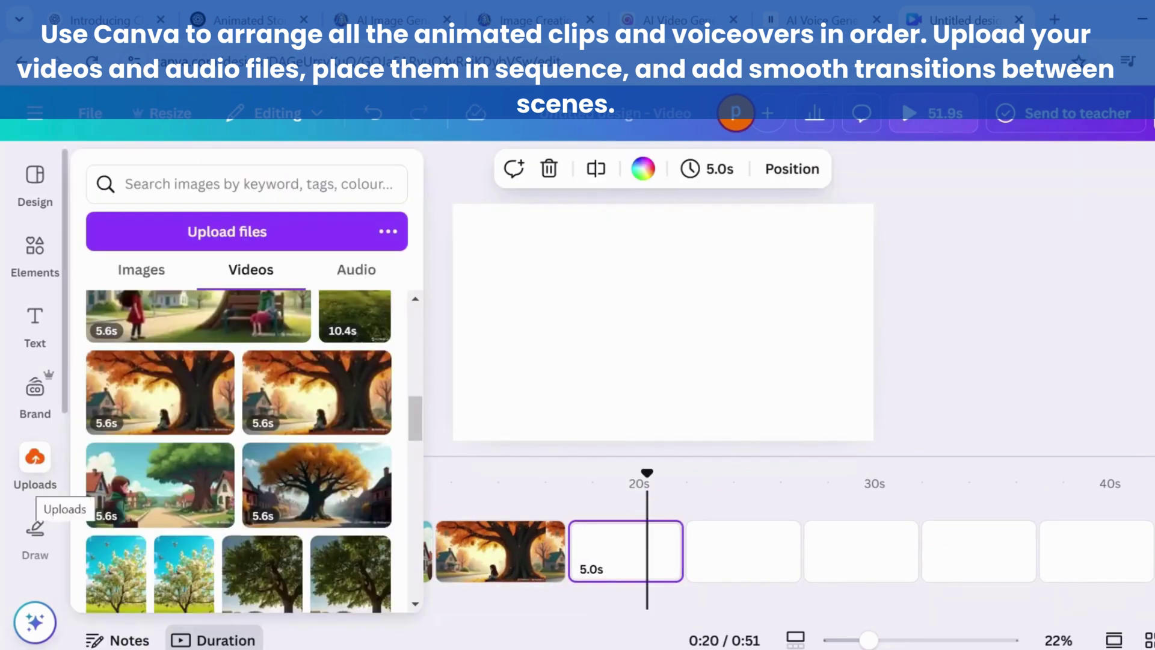
scroll(160, 421, "up", 1)
scroll(160, 421, "up", 2)
left_click(160, 422)
left_click_drag(663, 322, 621, 298)
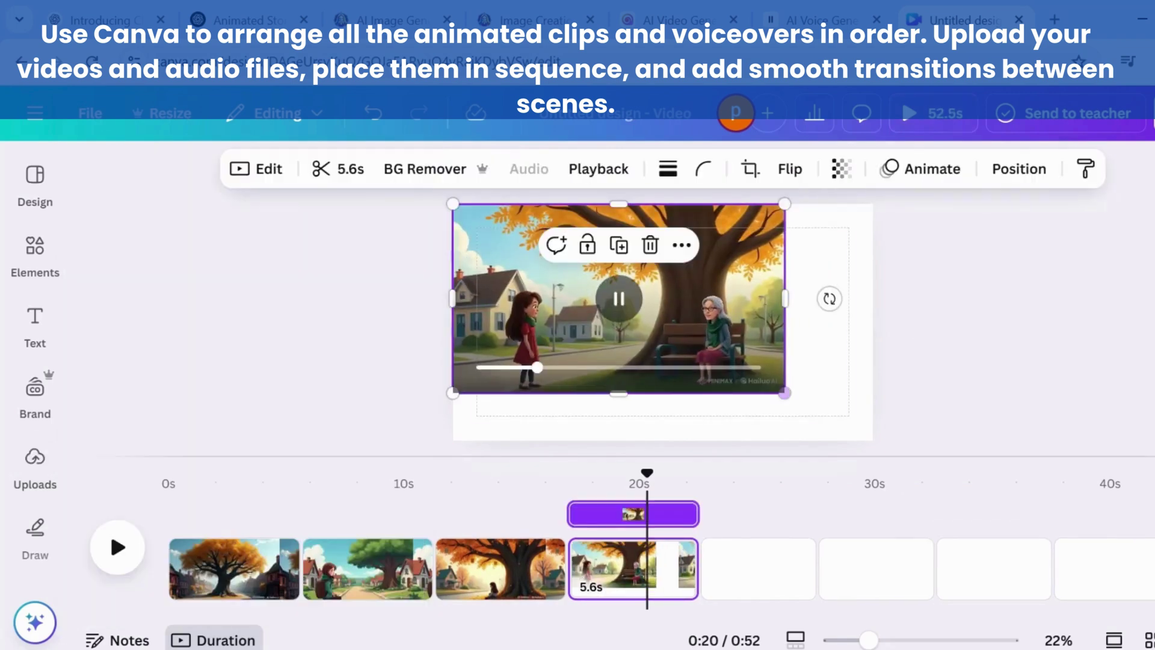
left_click_drag(786, 392, 867, 440)
Add the uploaded clip of the girl in a green scarf writing near the cottage to the fifth page, filling it.
left_click(759, 568)
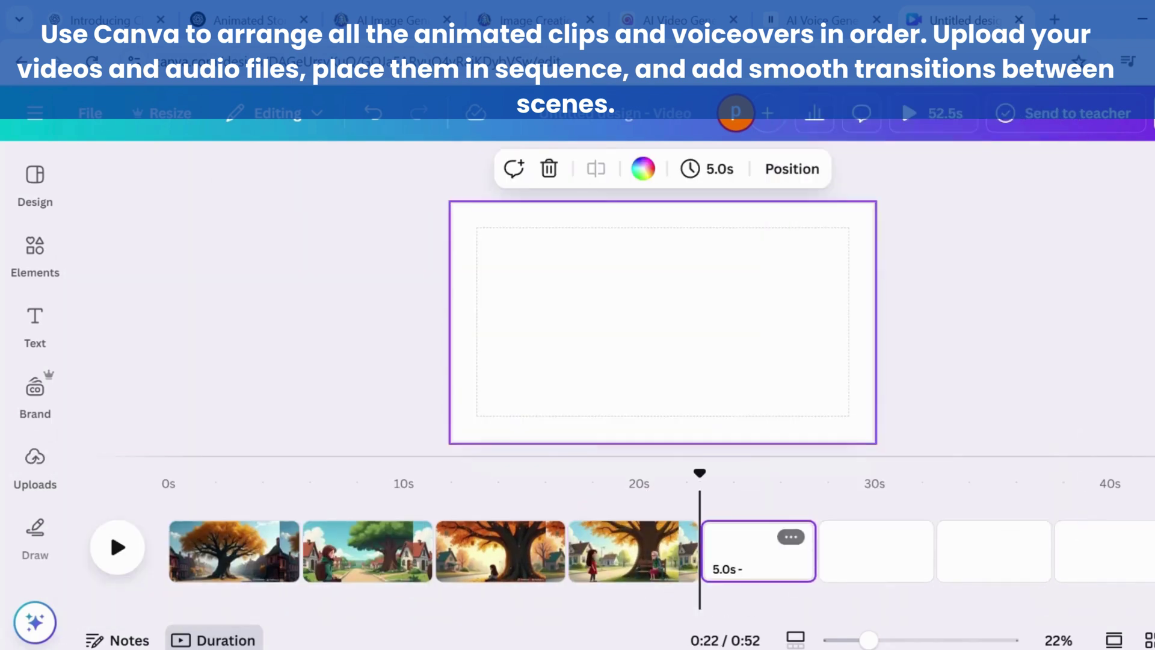
left_click(35, 467)
scroll(160, 403, "up", 1)
left_click(316, 406)
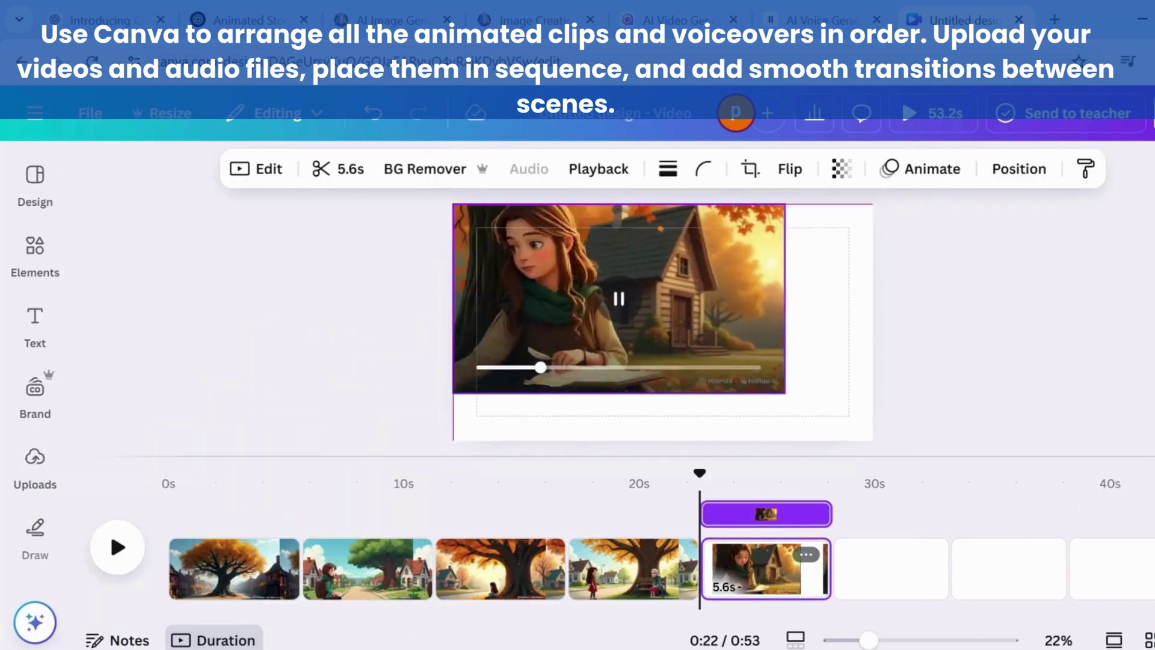
left_click_drag(849, 429, 873, 441)
Add the uploaded clip of the oak glowing with golden light to the sixth page and enlarge it to fill the page.
left_click(881, 568)
left_click(35, 466)
left_click(159, 407)
left_click_drag(667, 242, 624, 219)
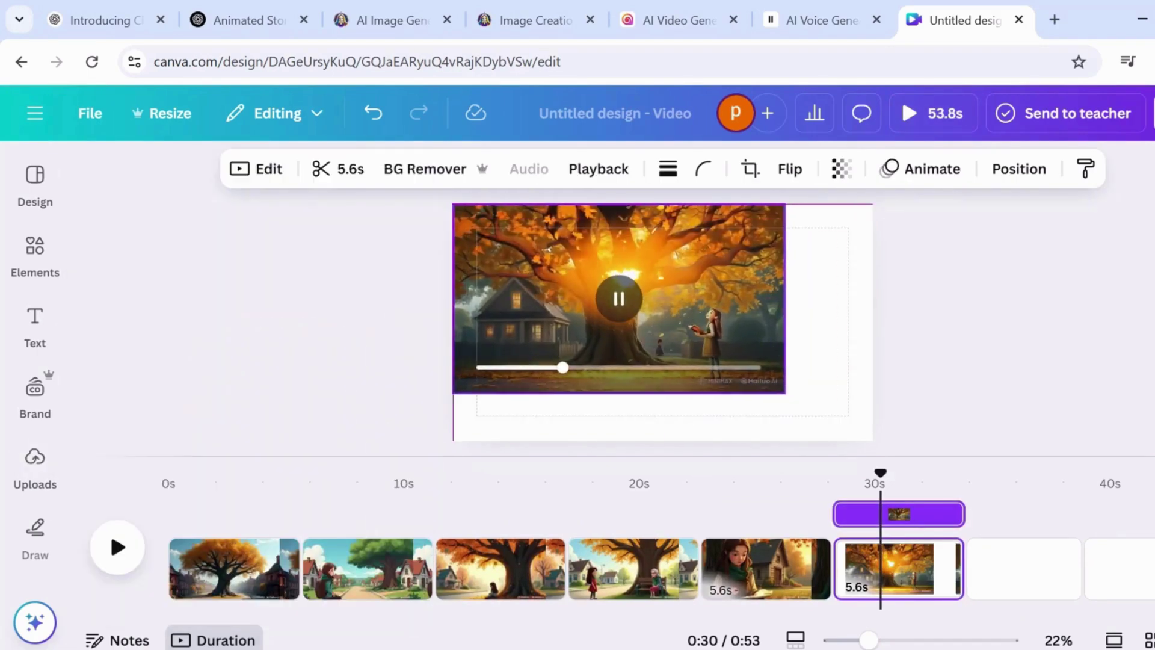
left_click_drag(784, 393, 873, 440)
Add the uploaded clip of the girl writing with a quill against the tree to the seventh page, filling it.
left_click(1021, 569)
left_click(35, 467)
scroll(247, 421, "up", 3)
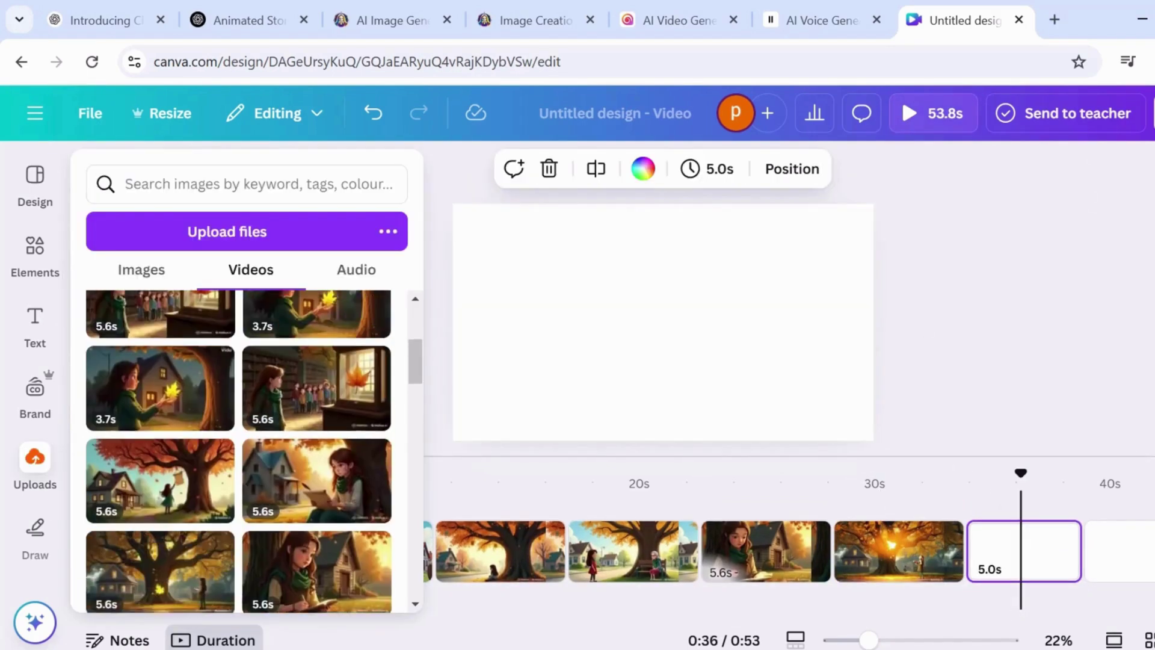
left_click(316, 498)
left_click_drag(868, 441, 873, 441)
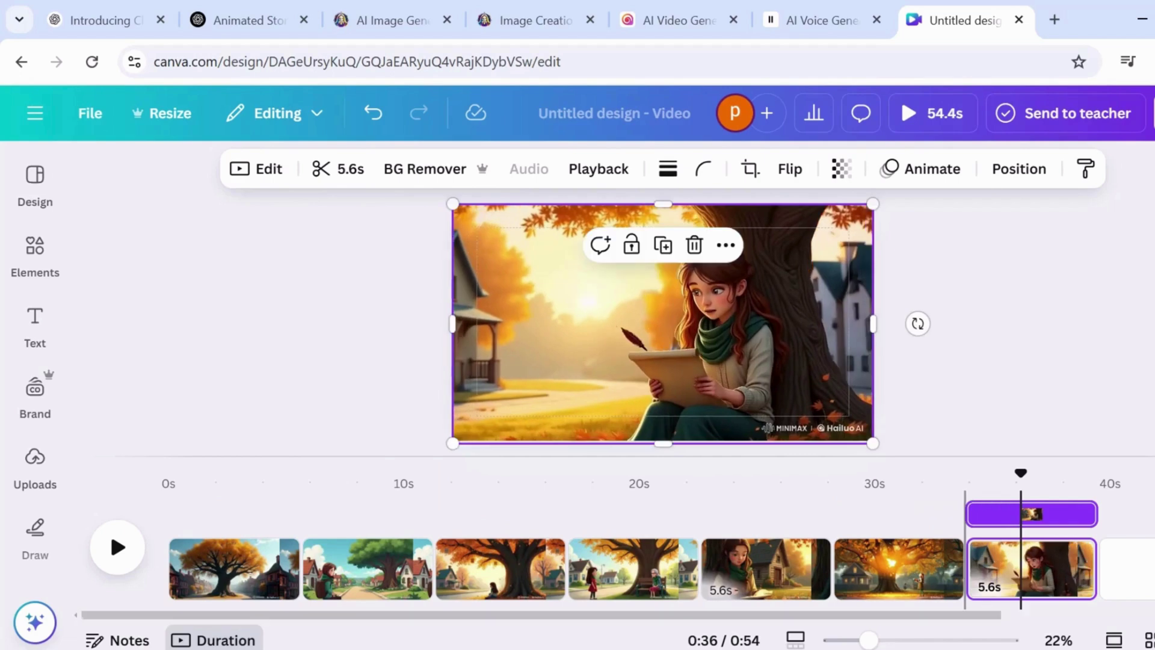
Add the 3.7s clip of the girl holding a glowing yellow leaf to the eighth page and enlarge it to fill the page.
left_click(1145, 569)
left_click(35, 467)
left_click(160, 405)
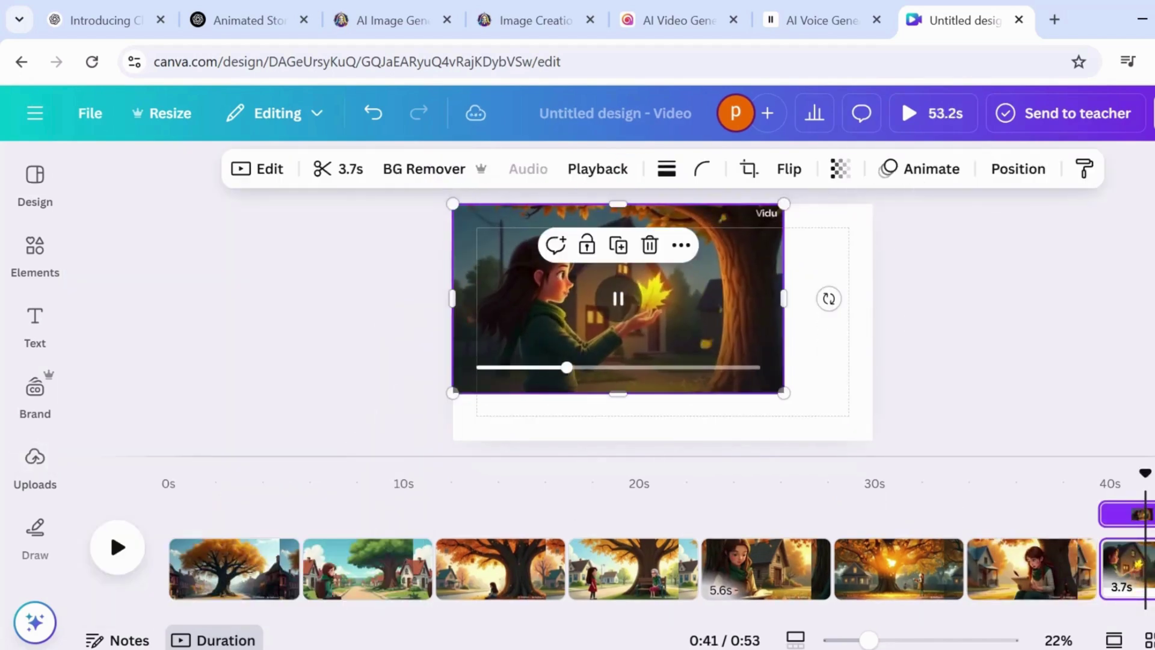
left_click_drag(784, 393, 873, 441)
Add the 5.6s library clip with the framed maple leaf to the ninth page, filling it.
scroll(913, 550, "right", 4)
left_click(924, 551)
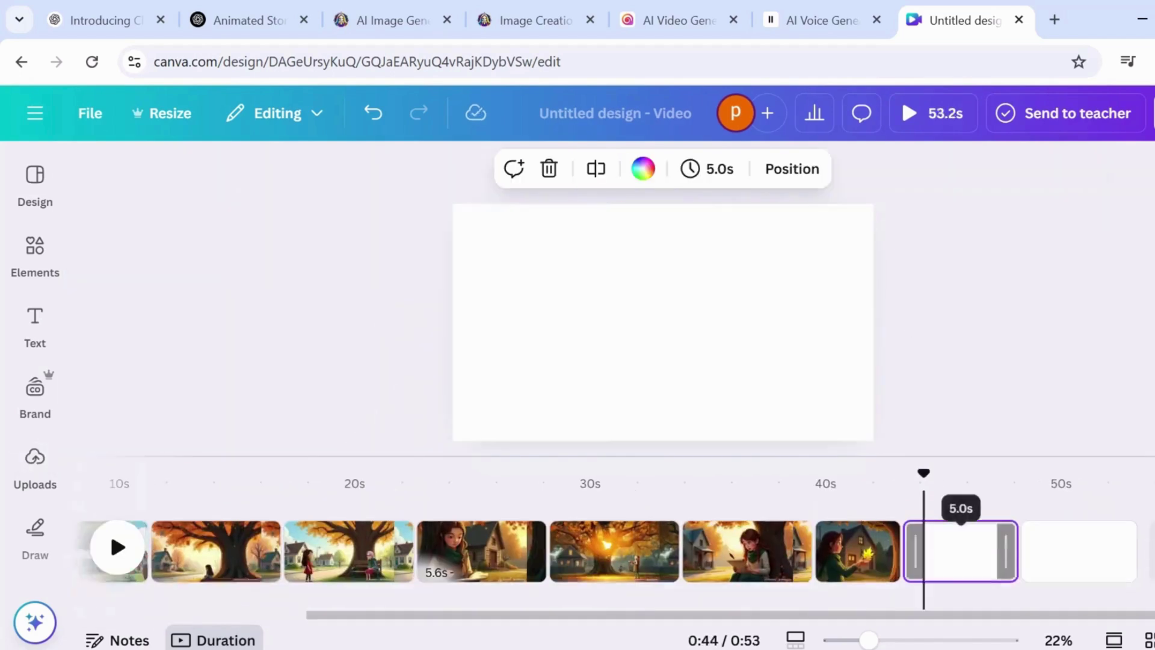
left_click(35, 459)
scroll(155, 503, "up", 3)
left_click(155, 503)
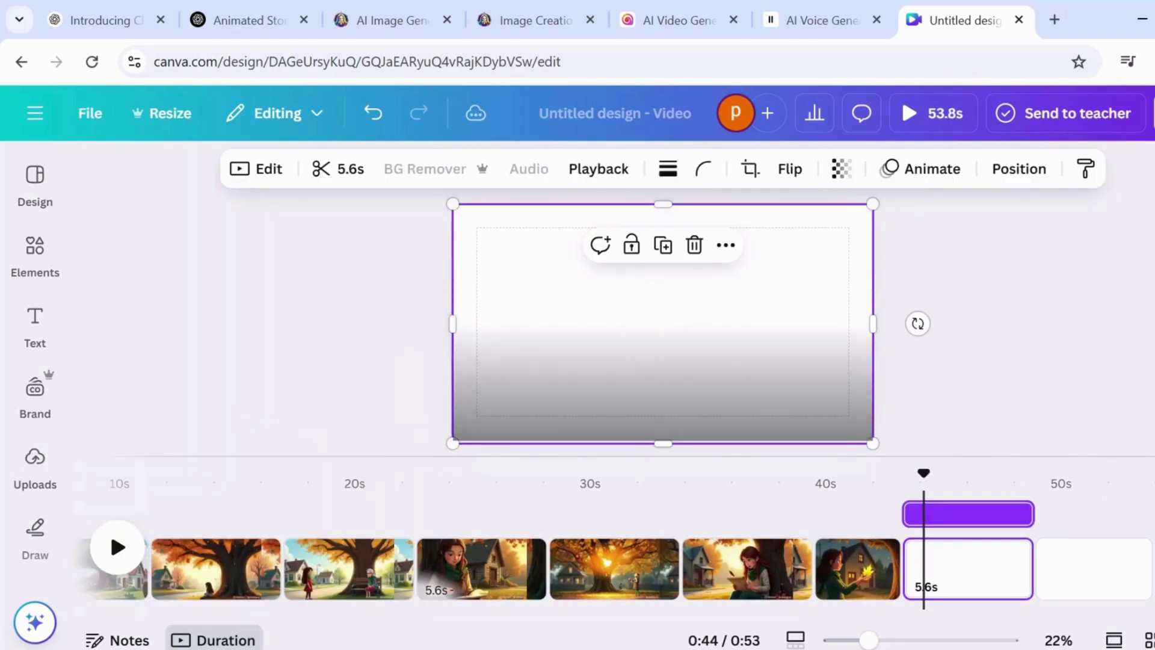
left_click(965, 566)
left_click(663, 322)
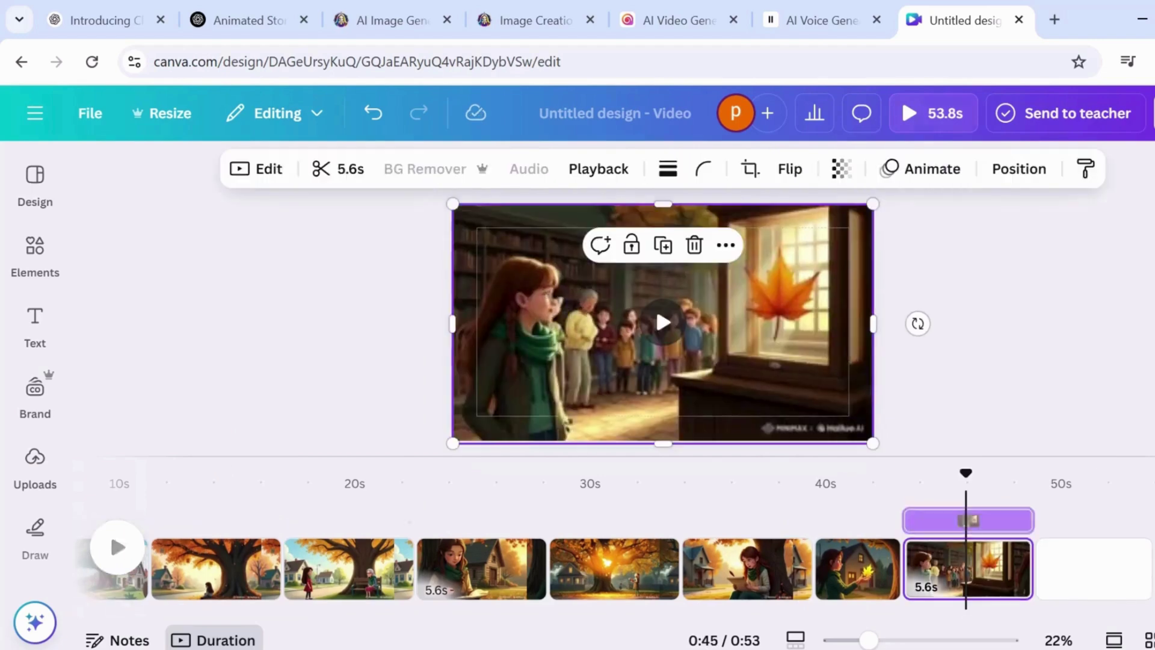
Add the 5.2s clip of the autumn oak in the town street to the tenth page and enlarge it to cover the page.
left_click(1092, 569)
left_click(35, 459)
scroll(240, 451, "up", 1)
left_click(317, 441)
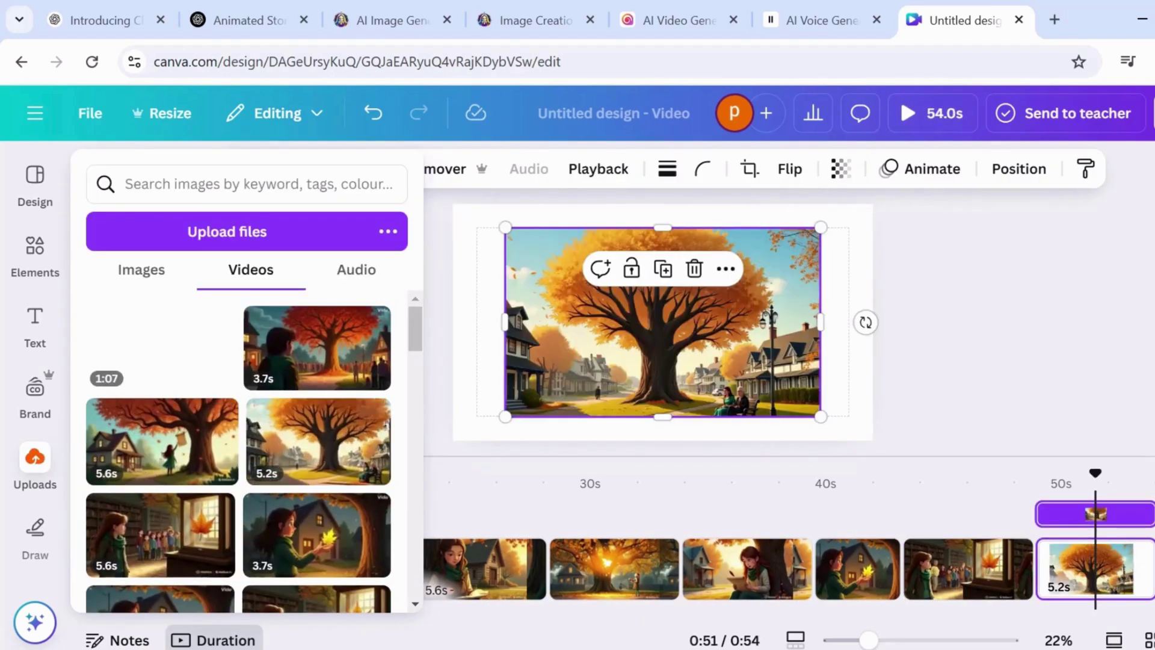
left_click_drag(601, 337, 548, 313)
left_click_drag(768, 392, 873, 455)
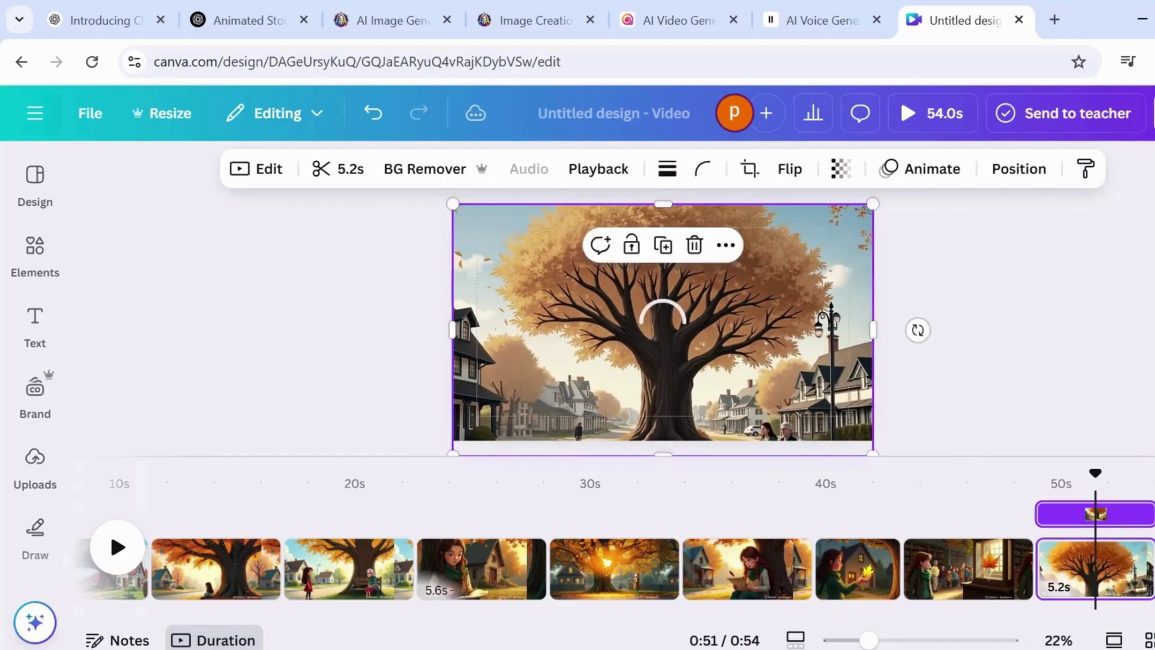
key("Return")
key("Escape")
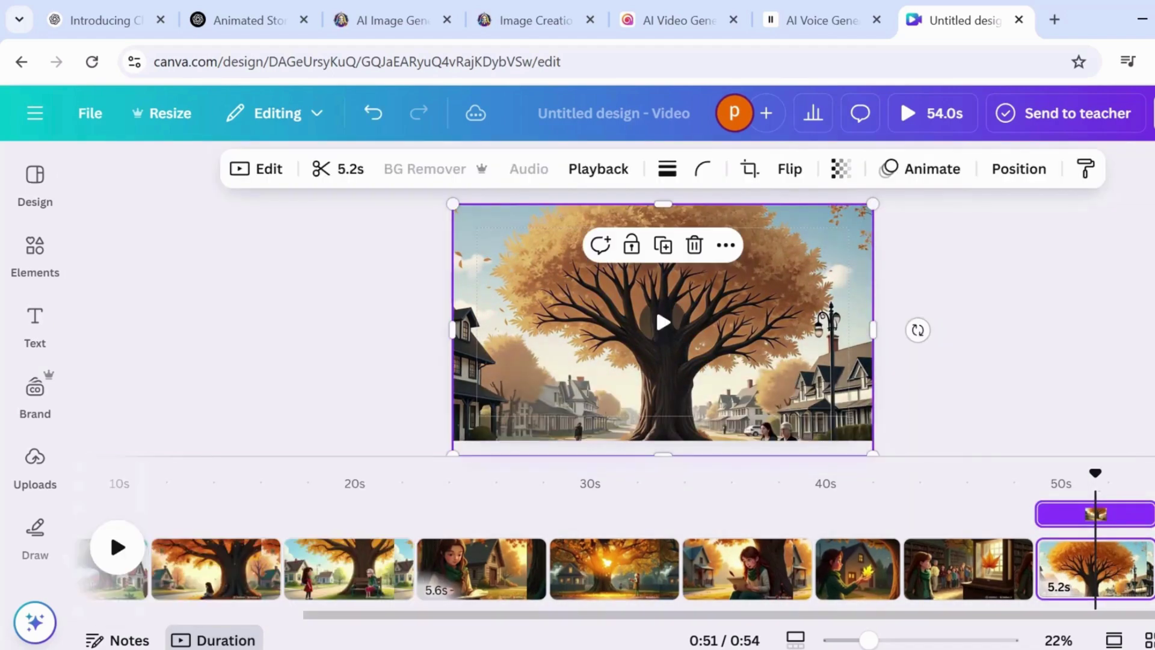